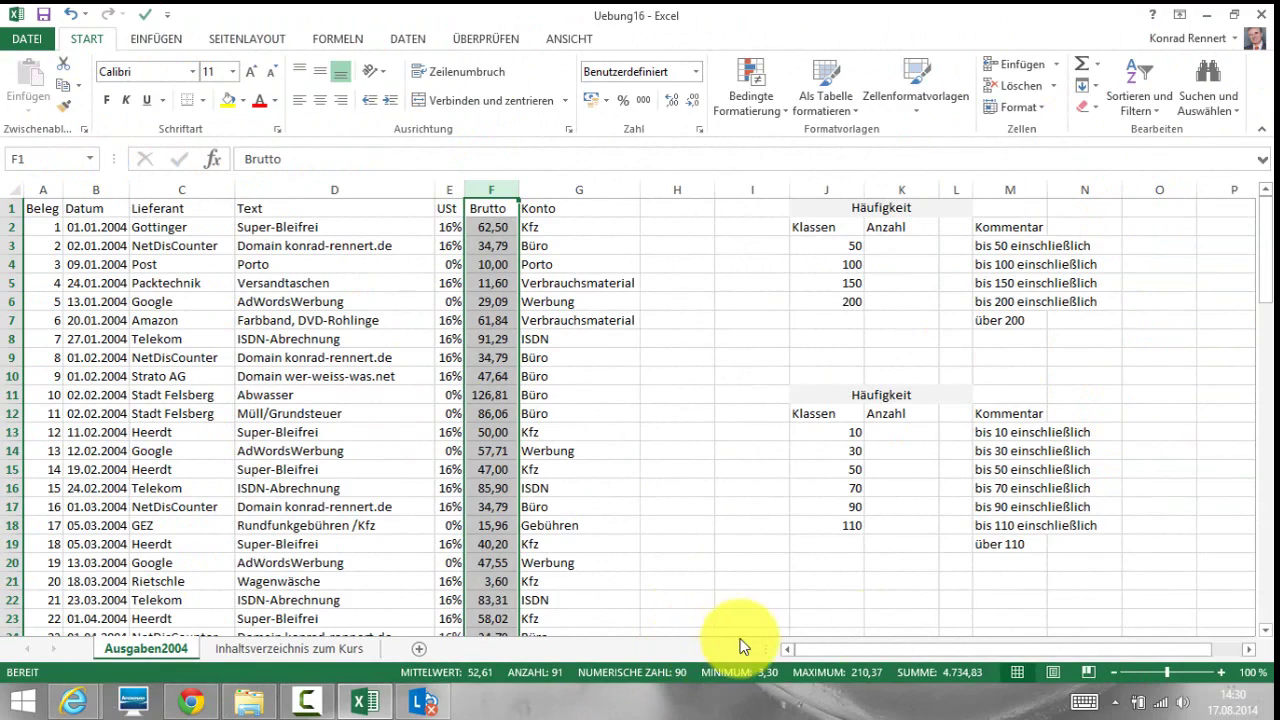
# - Sort the expense table by Brutto in ascending order
pyautogui.click(885, 244)
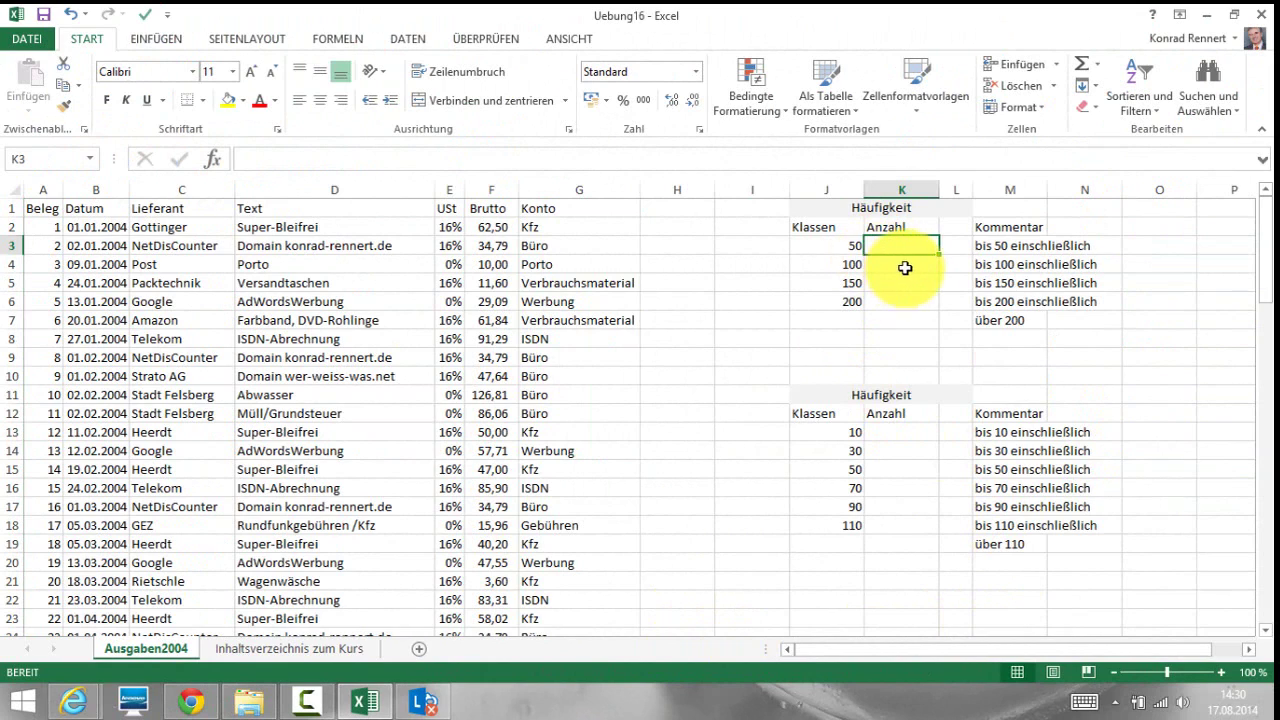
pyautogui.click(903, 264)
pyautogui.click(898, 321)
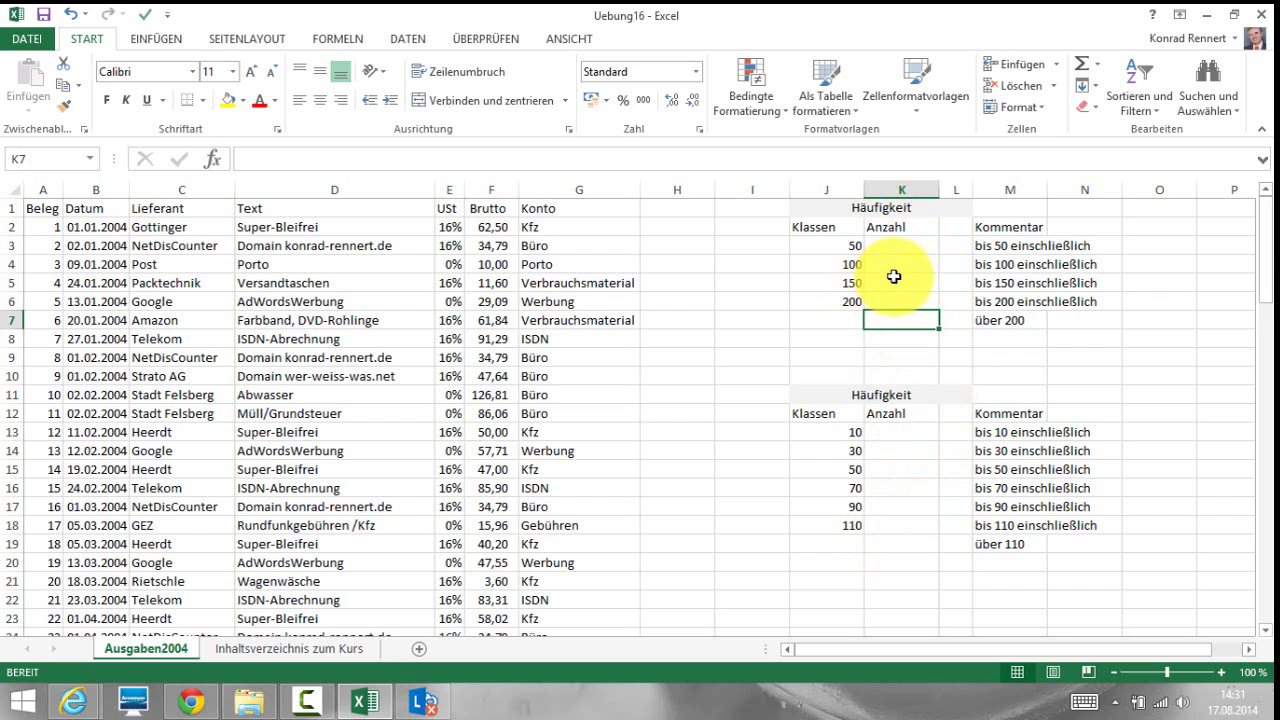
pyautogui.click(492, 225)
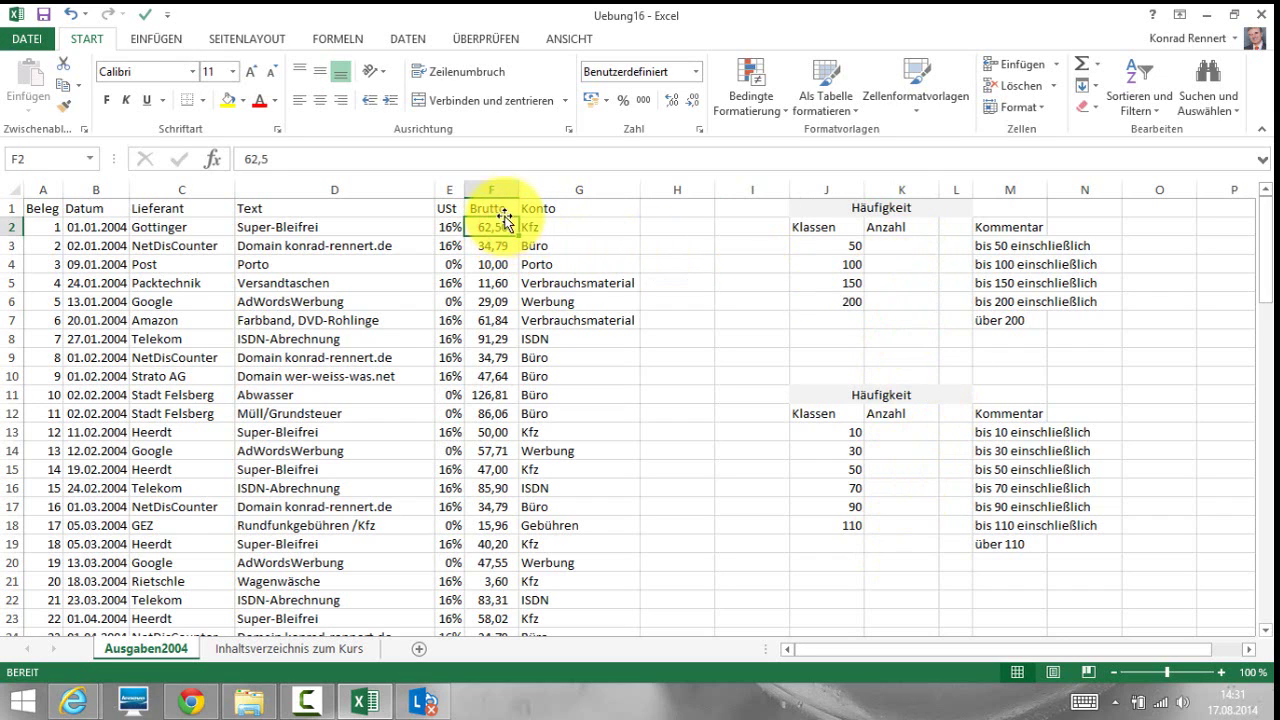
pyautogui.click(1138, 96)
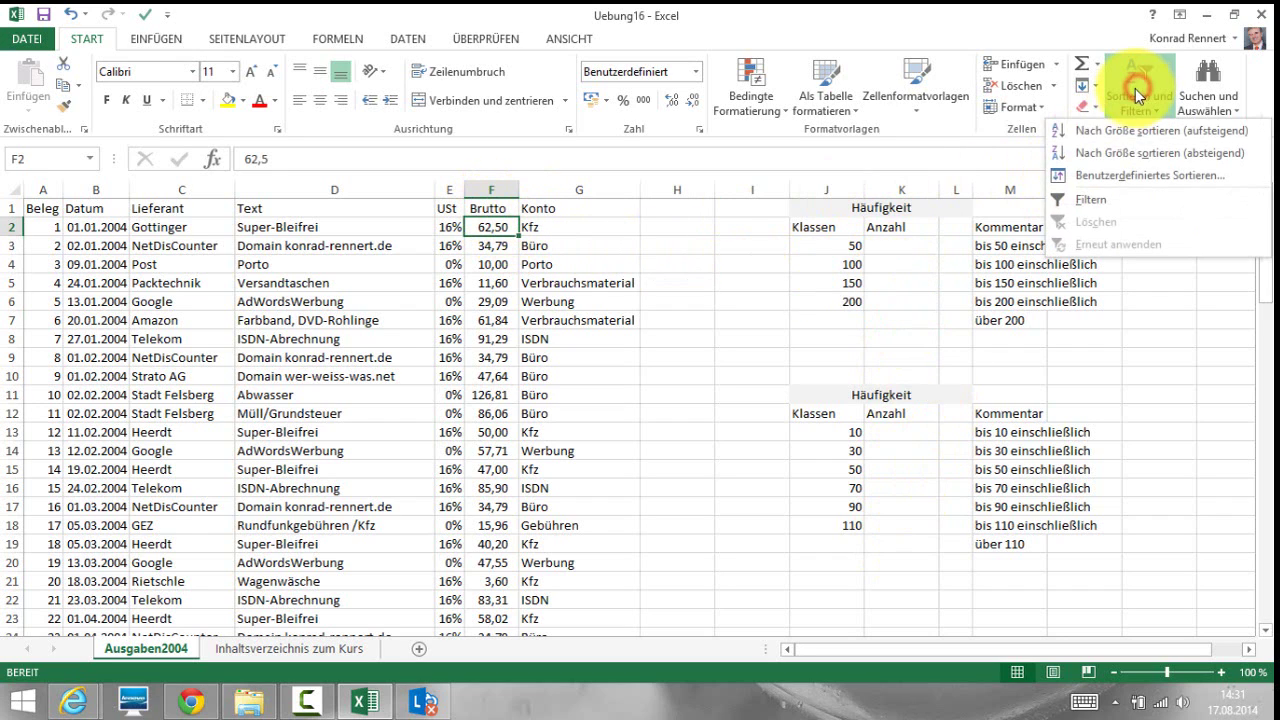
pyautogui.click(1109, 133)
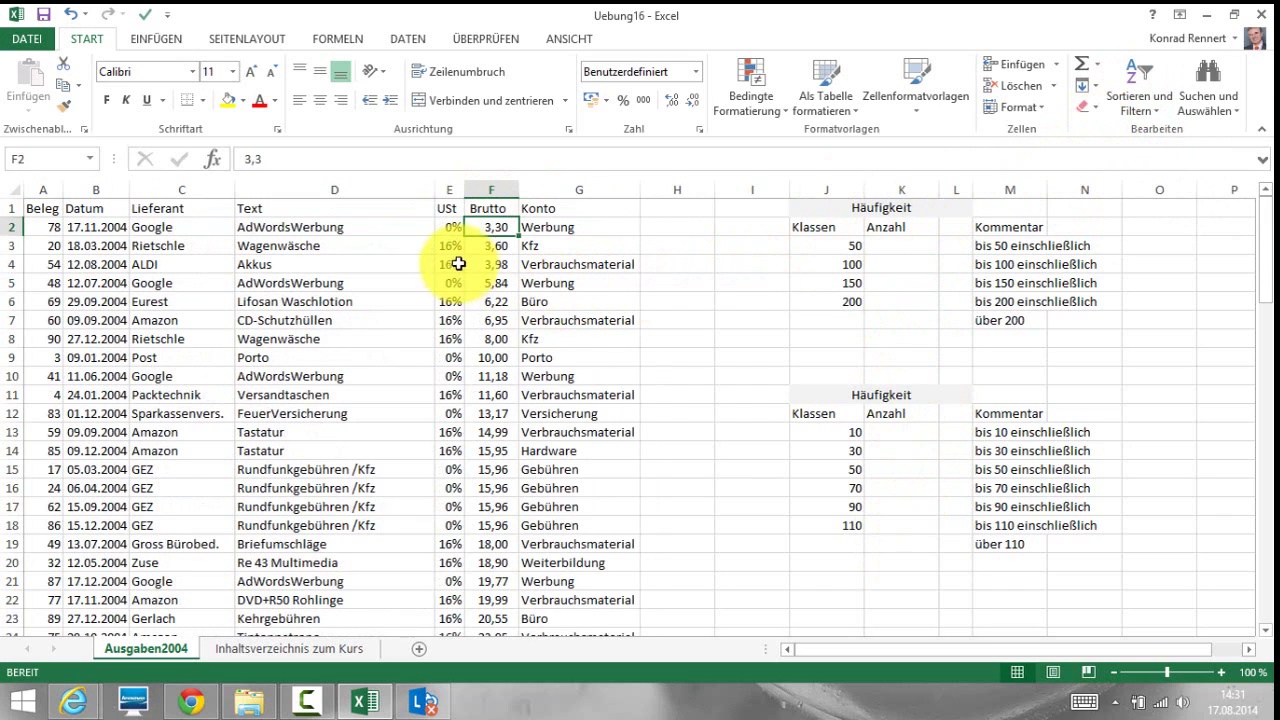
# - Select the Brutto amounts from F2 to read how many are 50 or less
pyautogui.moveTo(490, 227)
pyautogui.mouseDown()
pyautogui.moveTo(425, 587)
pyautogui.moveTo(480, 650)
pyautogui.mouseUp()
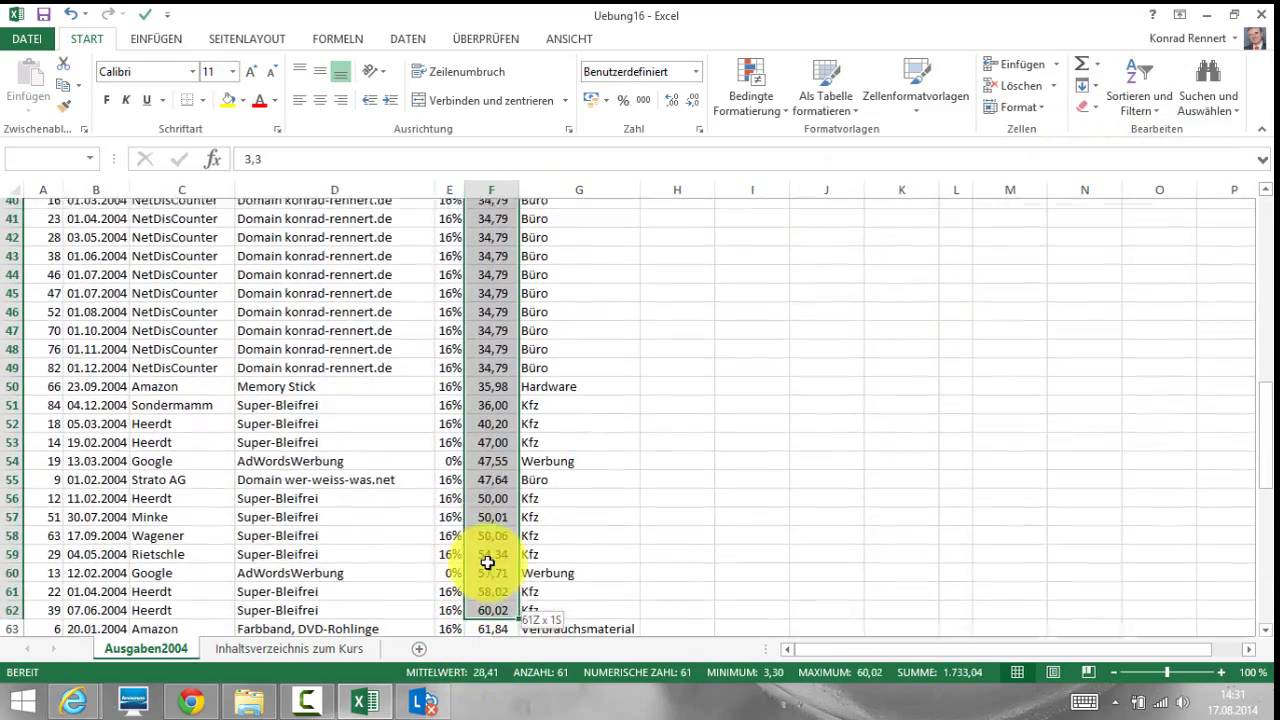
pyautogui.moveTo(480, 650); pyautogui.dragTo(480, 490)
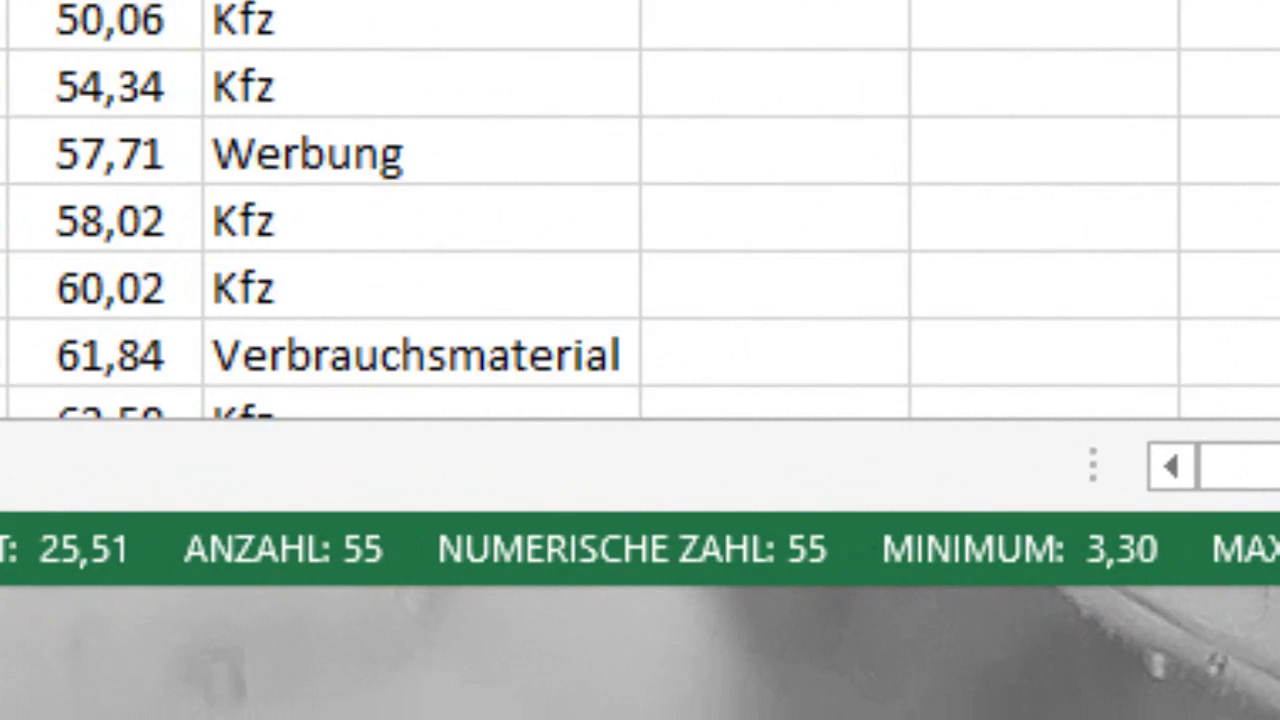
pyautogui.scroll(5, 640, 250)
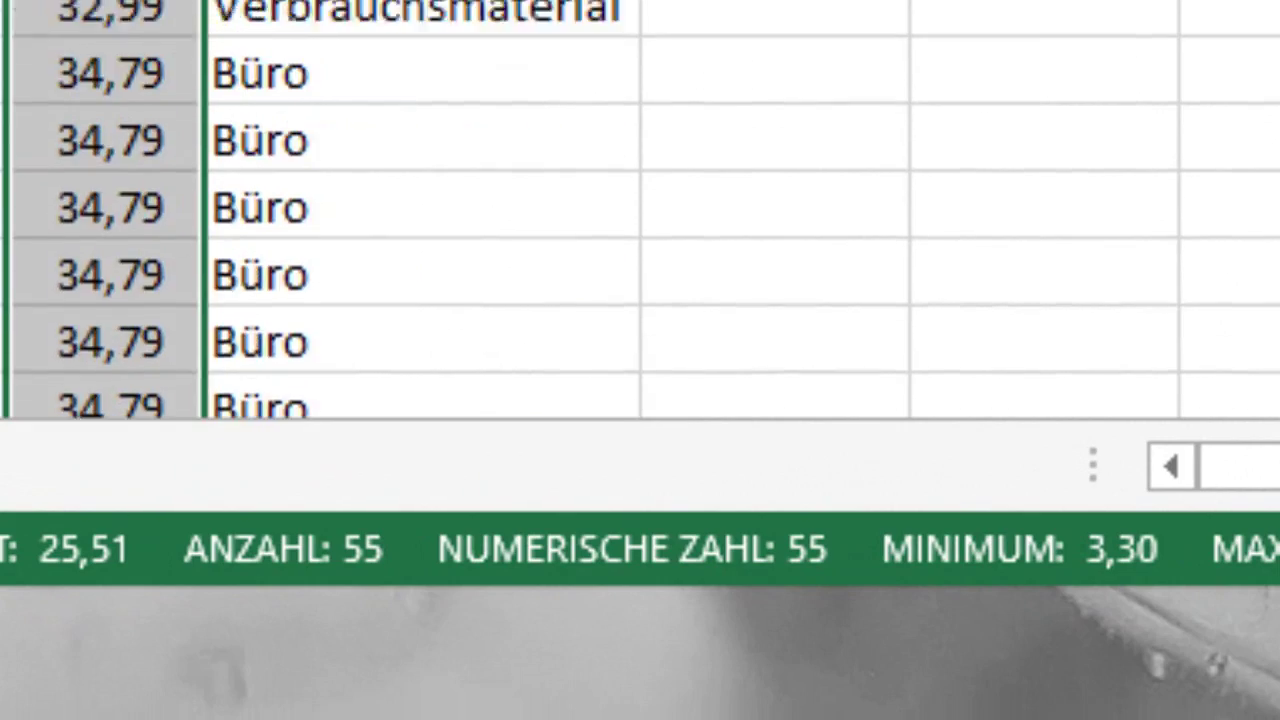
pyautogui.scroll(5, 640, 250)
pyautogui.scroll(1, 640, 250)
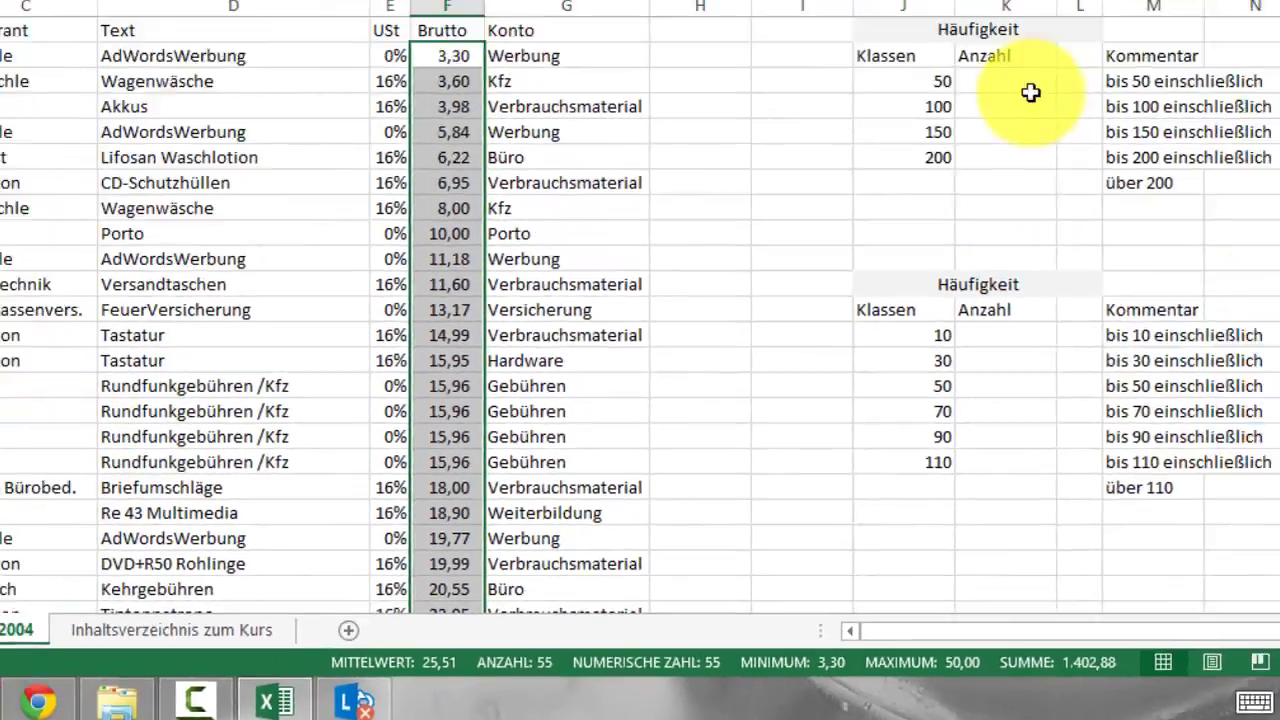
# - Enter the count 55 in K3
pyautogui.click(934, 247)
pyautogui.write('55')
pyautogui.press('Tab')
# - Sort the table by Brutto from largest to smallest
pyautogui.click(502, 226)
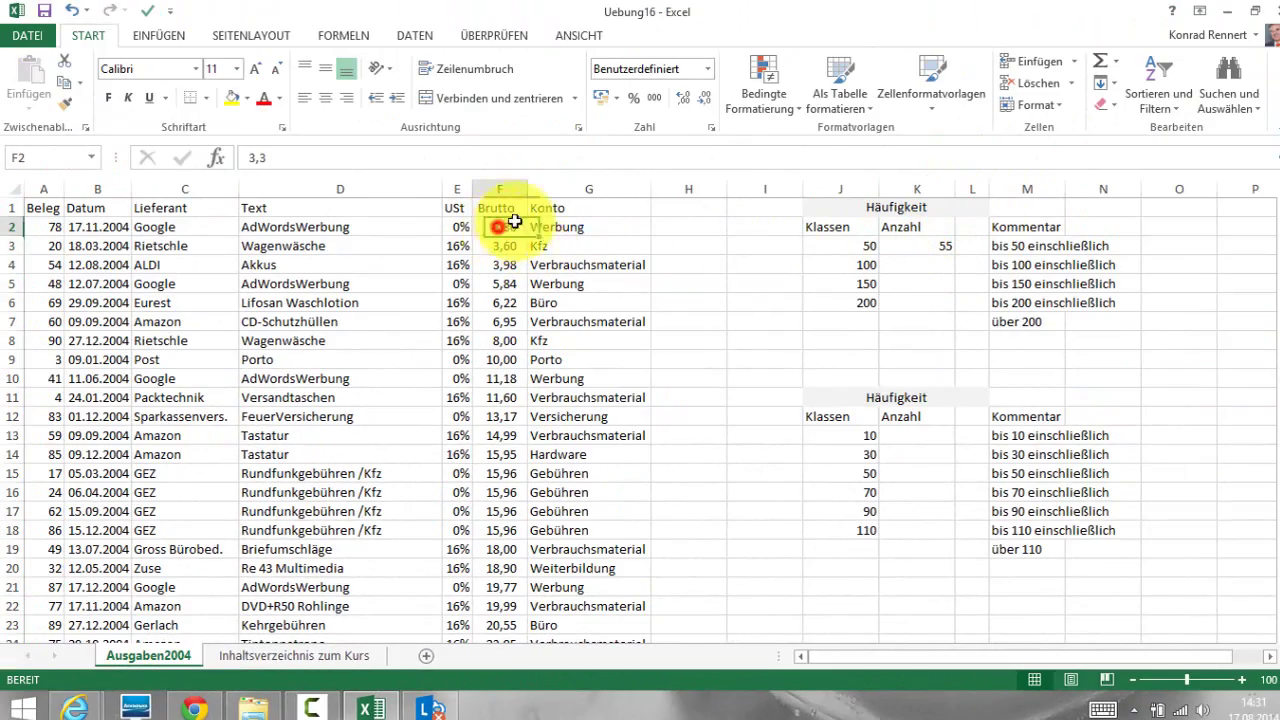
pyautogui.click(1156, 70)
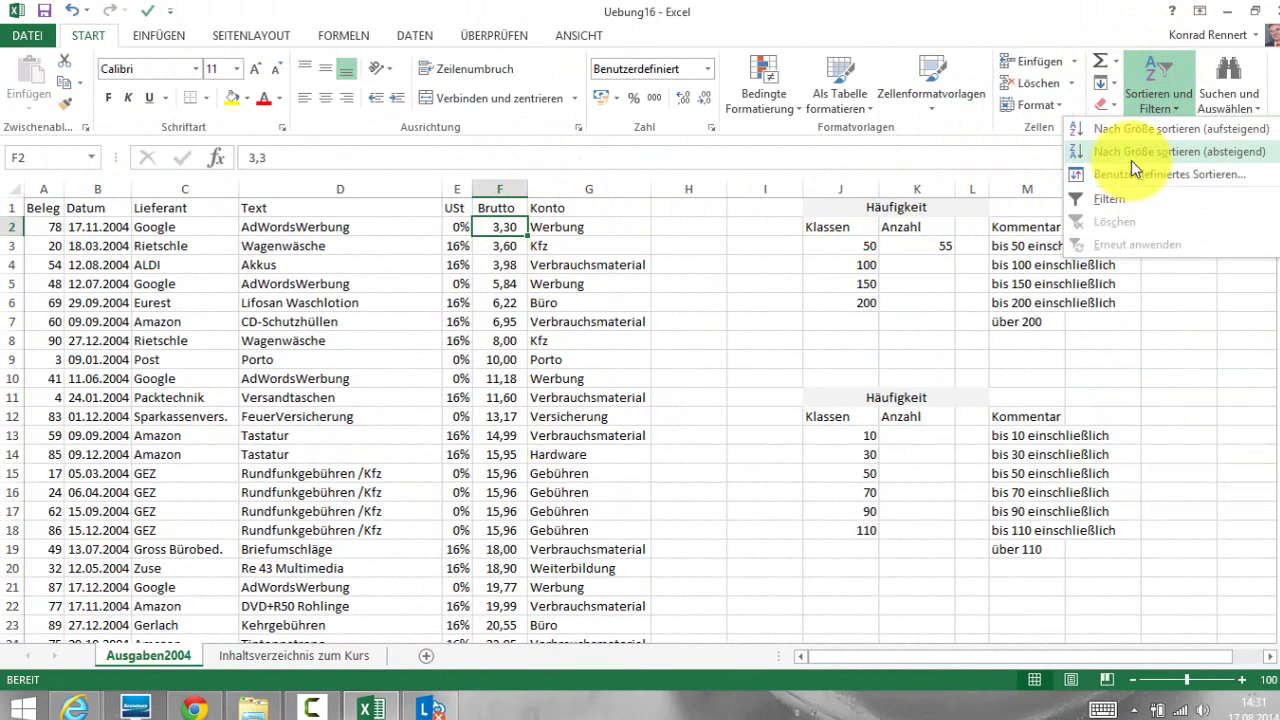
pyautogui.click(1131, 155)
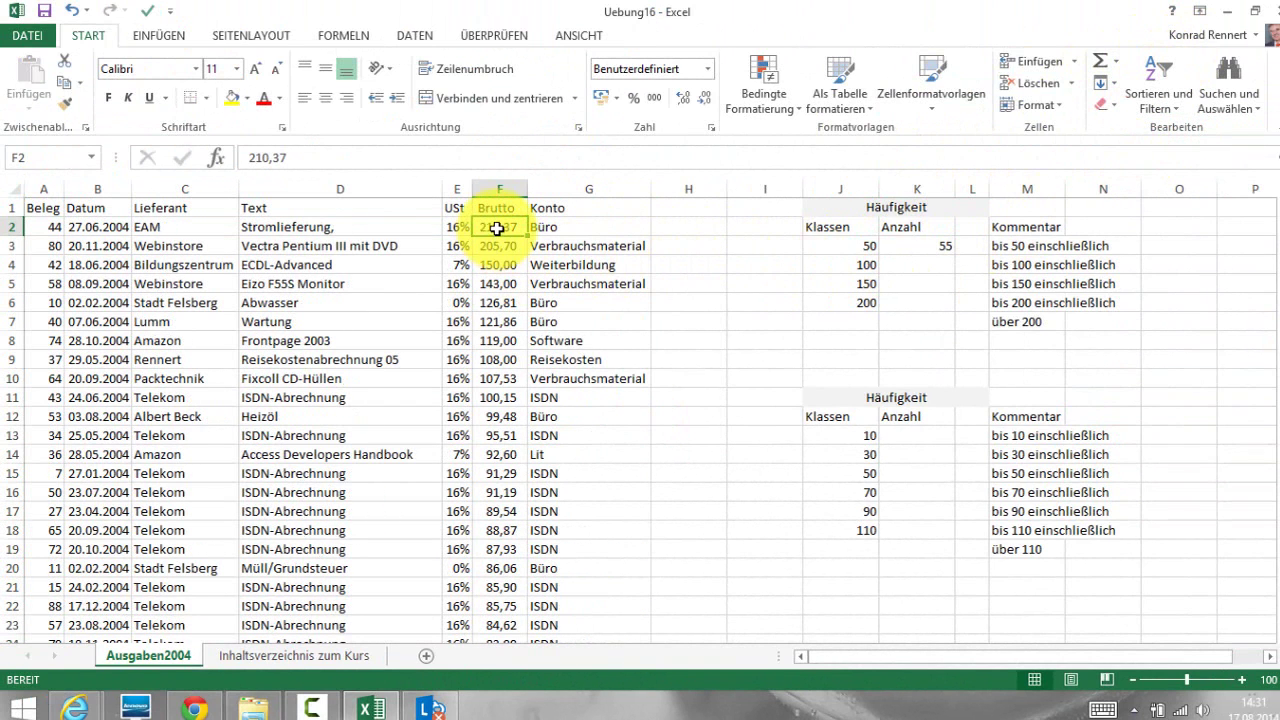
# - Count the two Brutto amounts above 200 and enter 2 in K7
pyautogui.moveTo(500, 227); pyautogui.dragTo(500, 245)
pyautogui.click(924, 321)
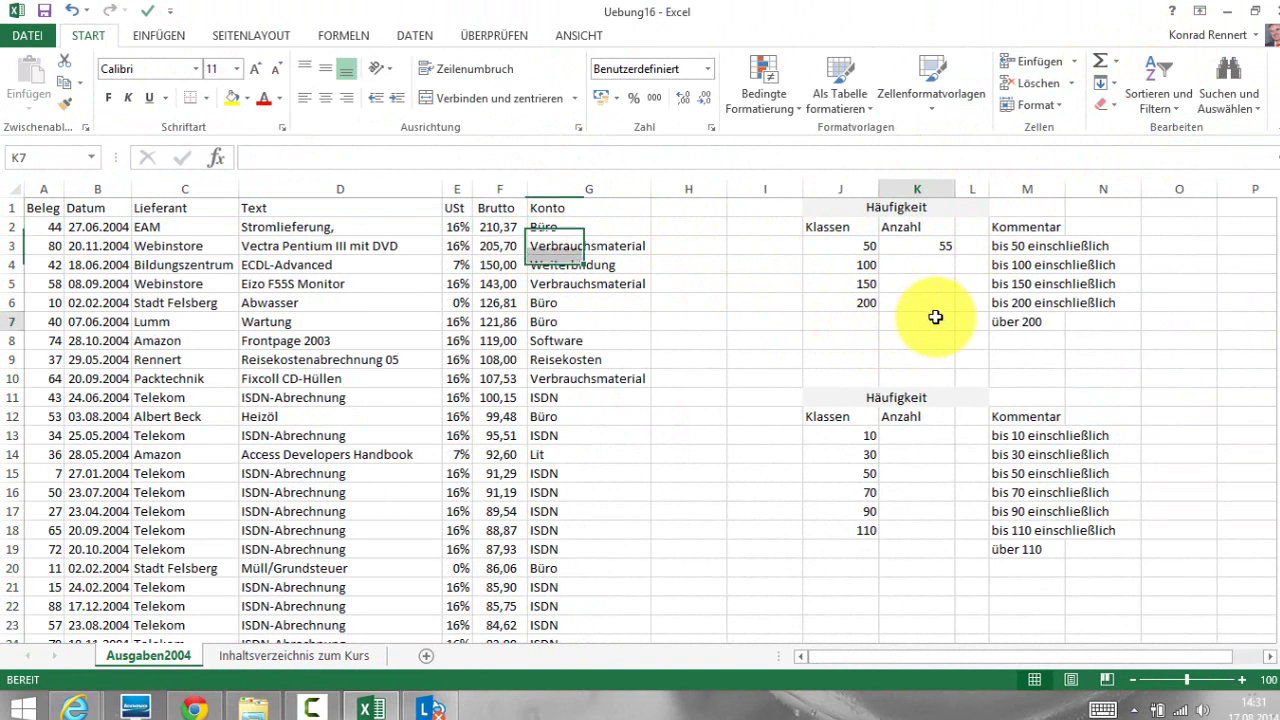
pyautogui.write('2')
pyautogui.press('Tab')
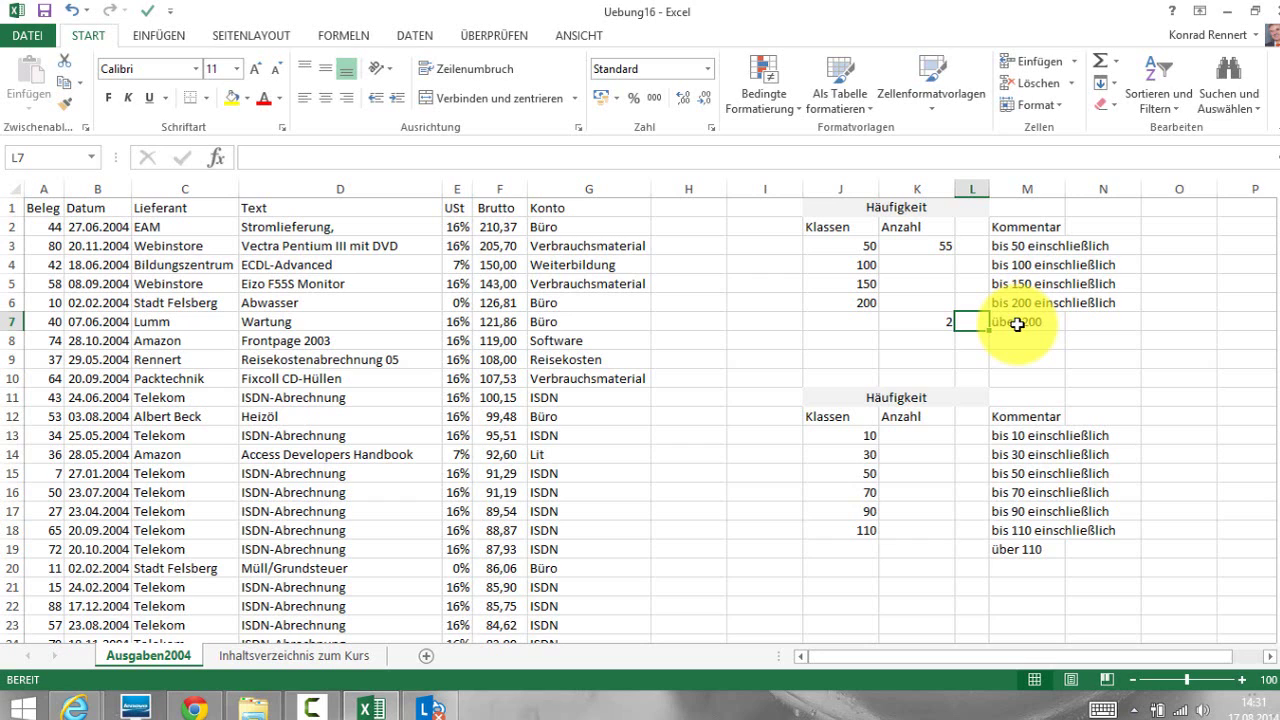
# - Clear all manually entered counts from K3:K7
pyautogui.moveTo(925, 245); pyautogui.dragTo(924, 315)
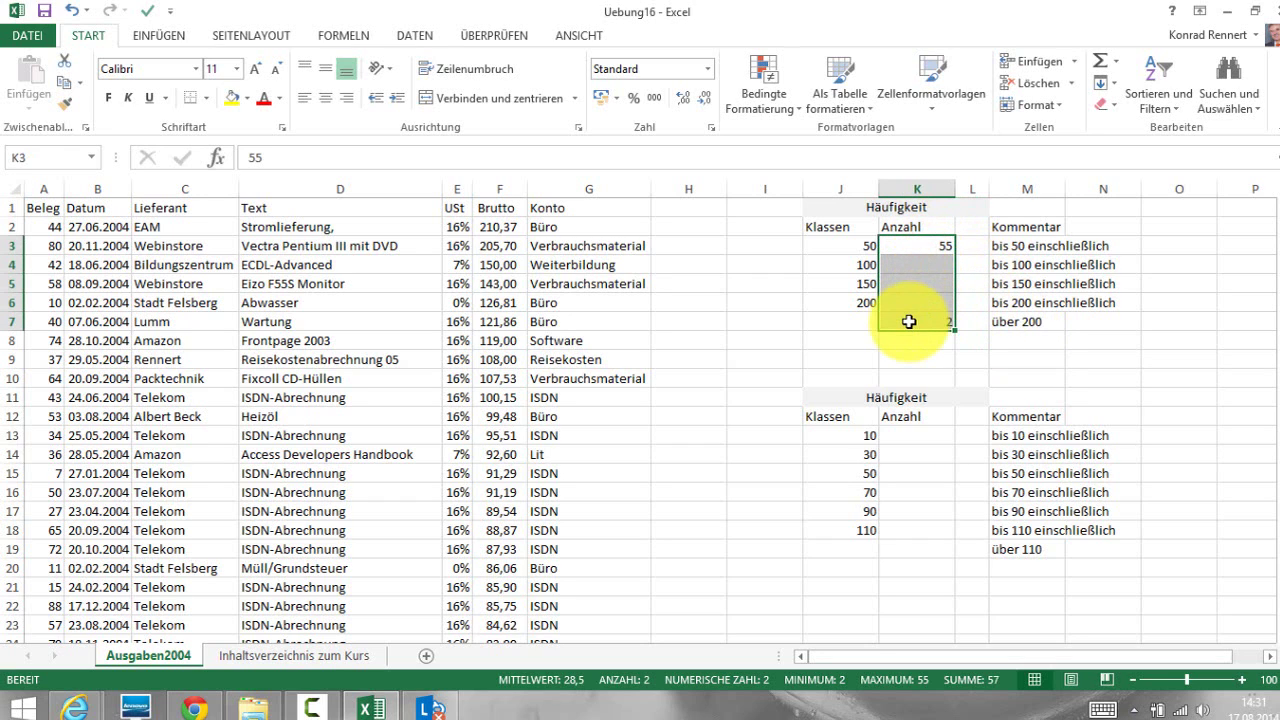
pyautogui.press('BackSpace')
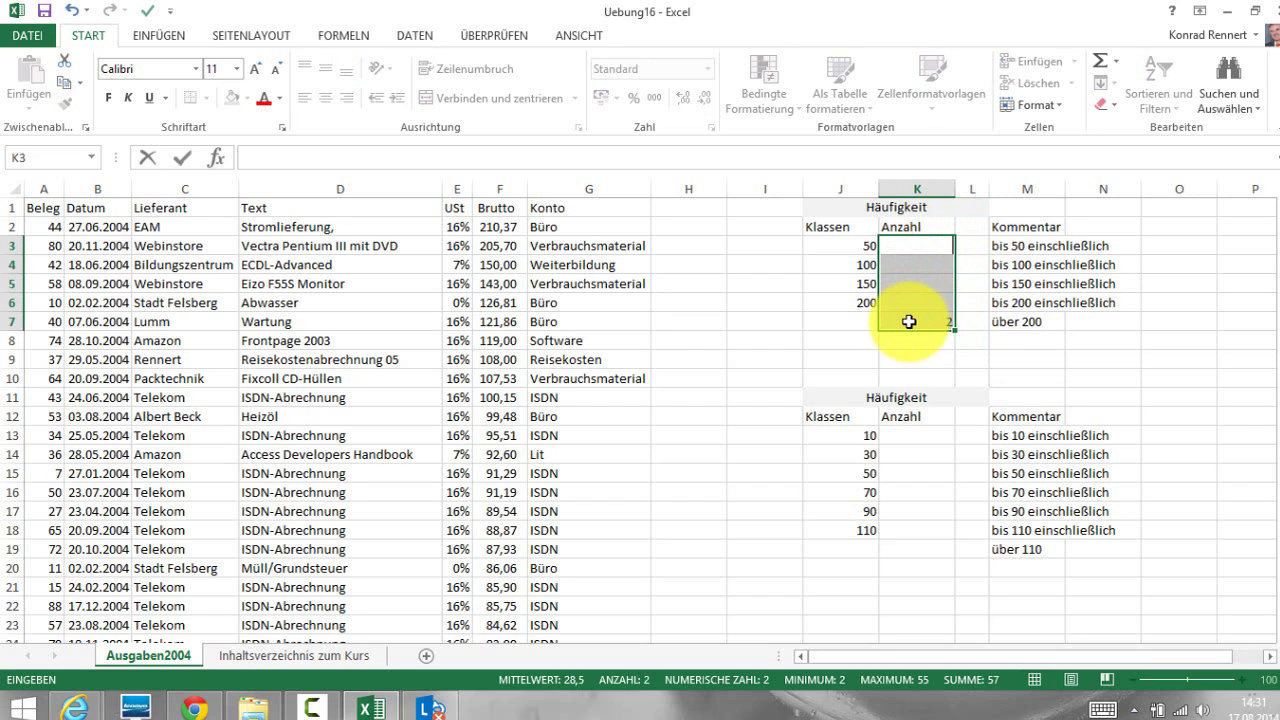
pyautogui.hotkey('ctrl', 'Return')
pyautogui.click(930, 245)
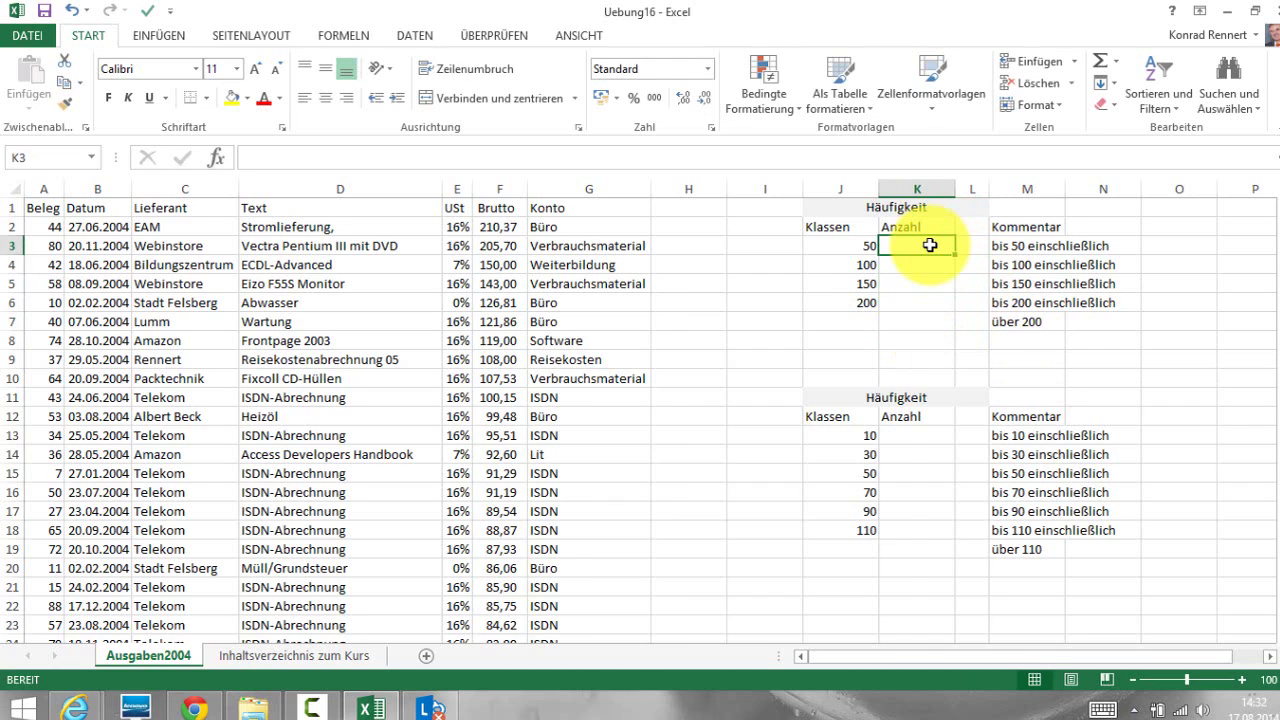
# - Insert the HÄUFIGKEIT function from the Statistik category into K3
pyautogui.click(222, 157)
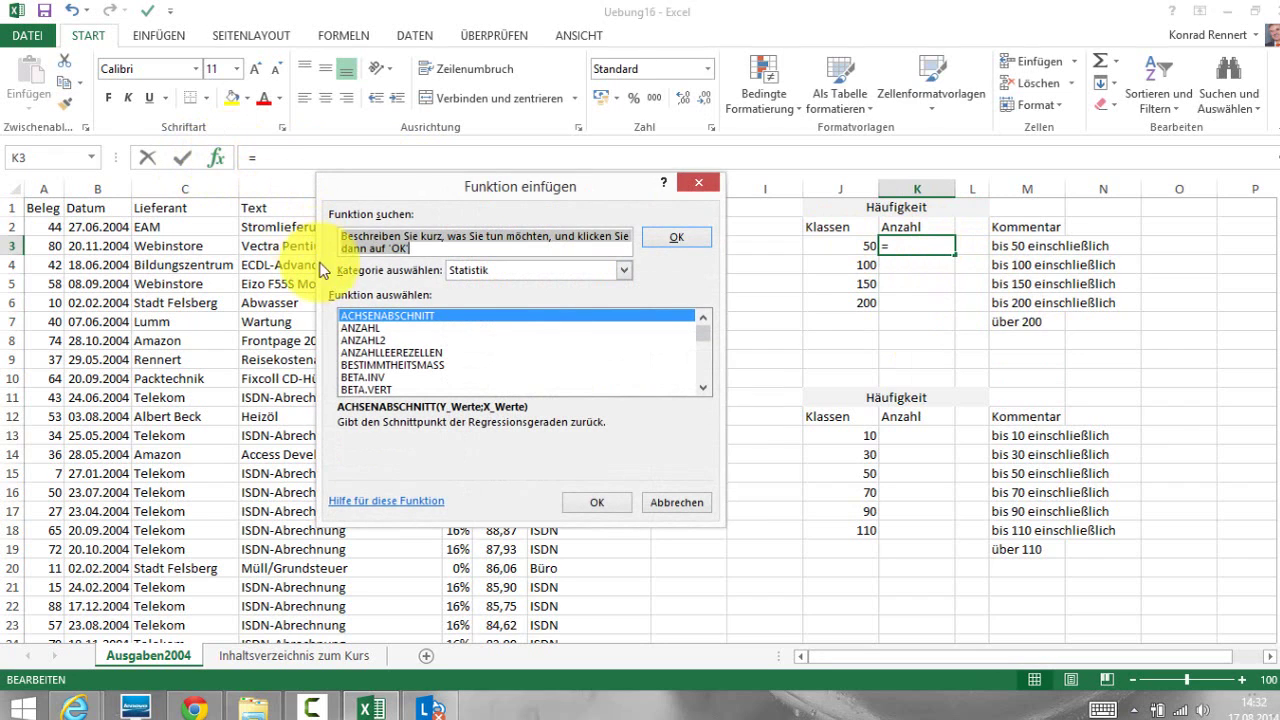
pyautogui.click(495, 327)
pyautogui.press('h')
pyautogui.click(704, 388)
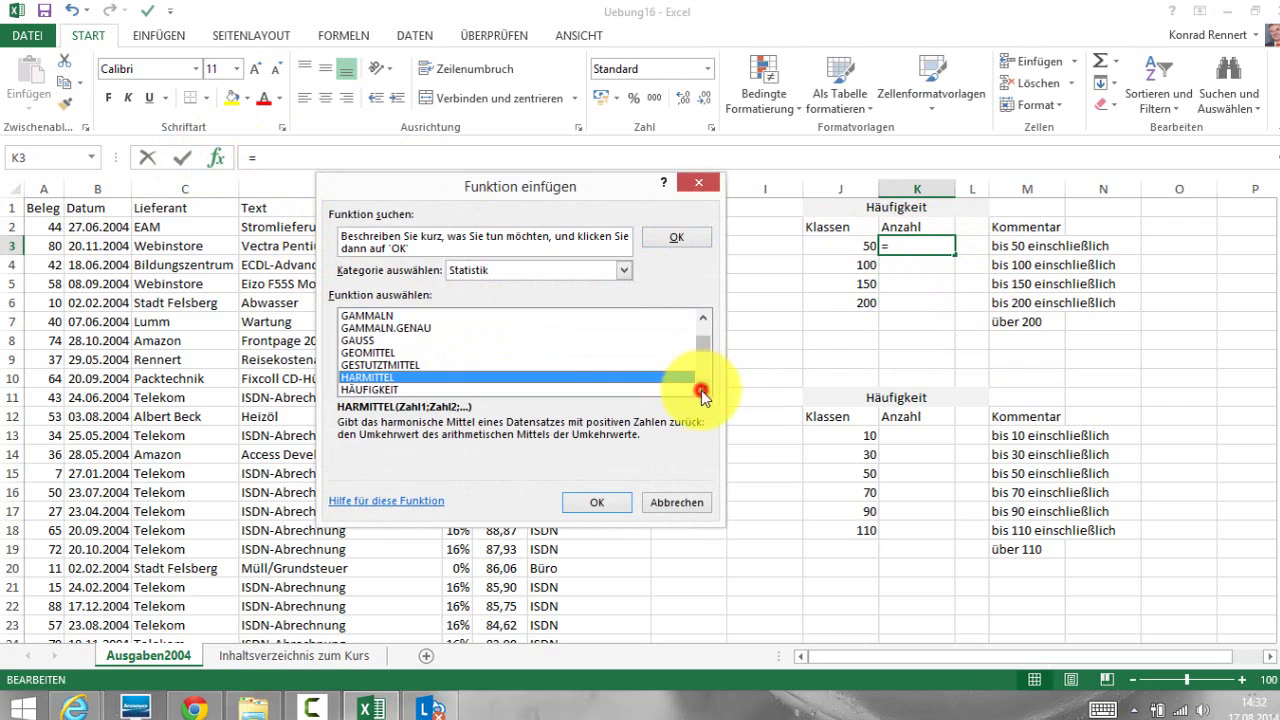
pyautogui.click(380, 393)
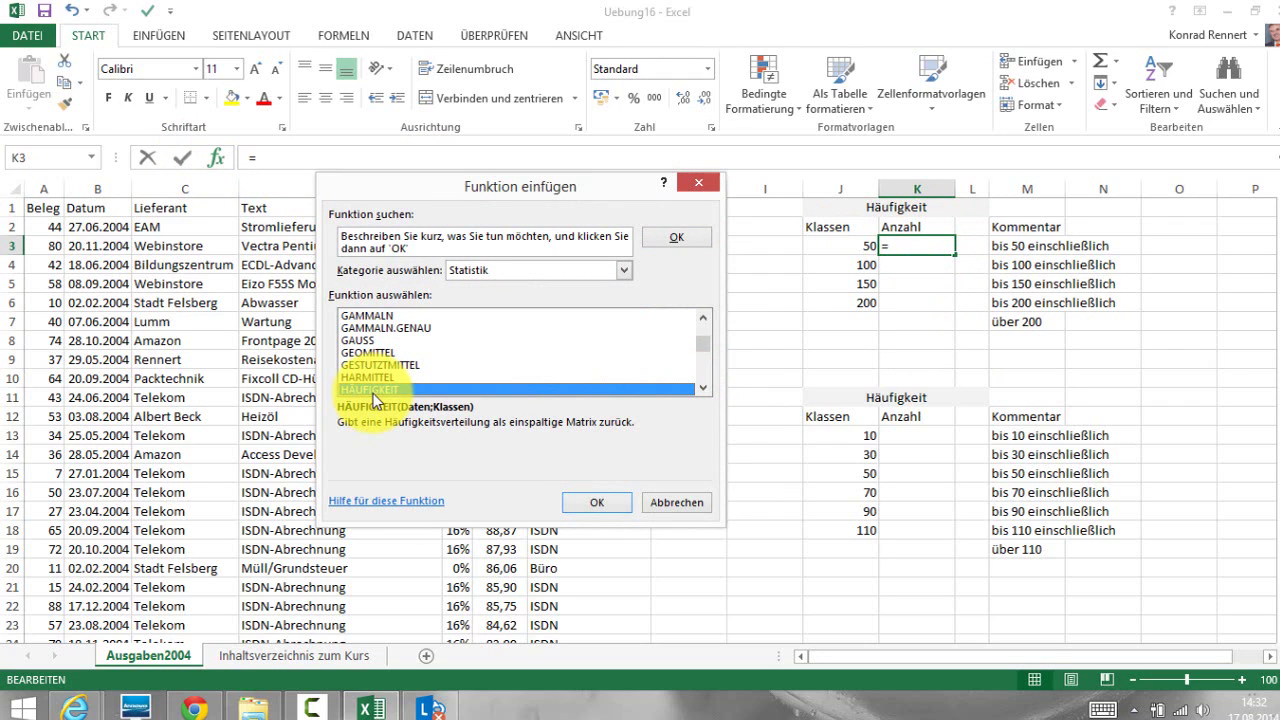
pyautogui.click(595, 502)
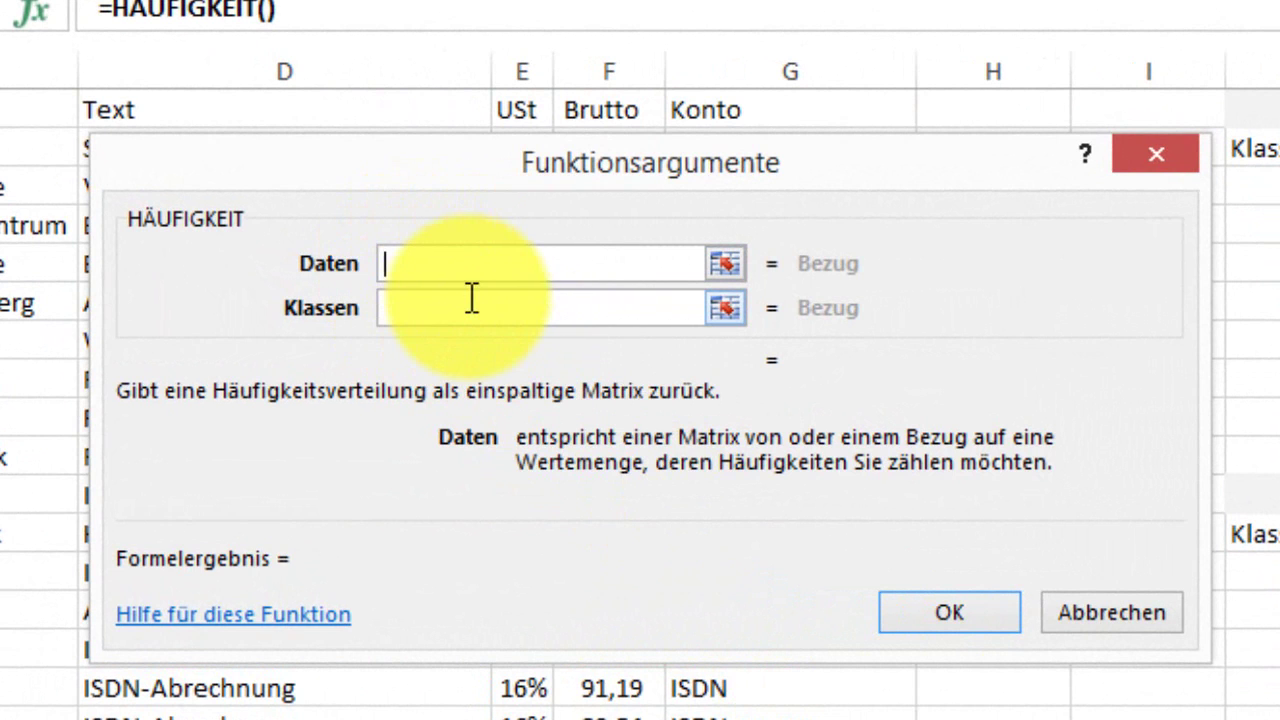
# - Set HÄUFIGKEIT Daten to column F:F and Klassen to J3:J7, giving 55 in K3
pyautogui.click(549, 145)
pyautogui.moveTo(572, 153); pyautogui.dragTo(1279, 378)
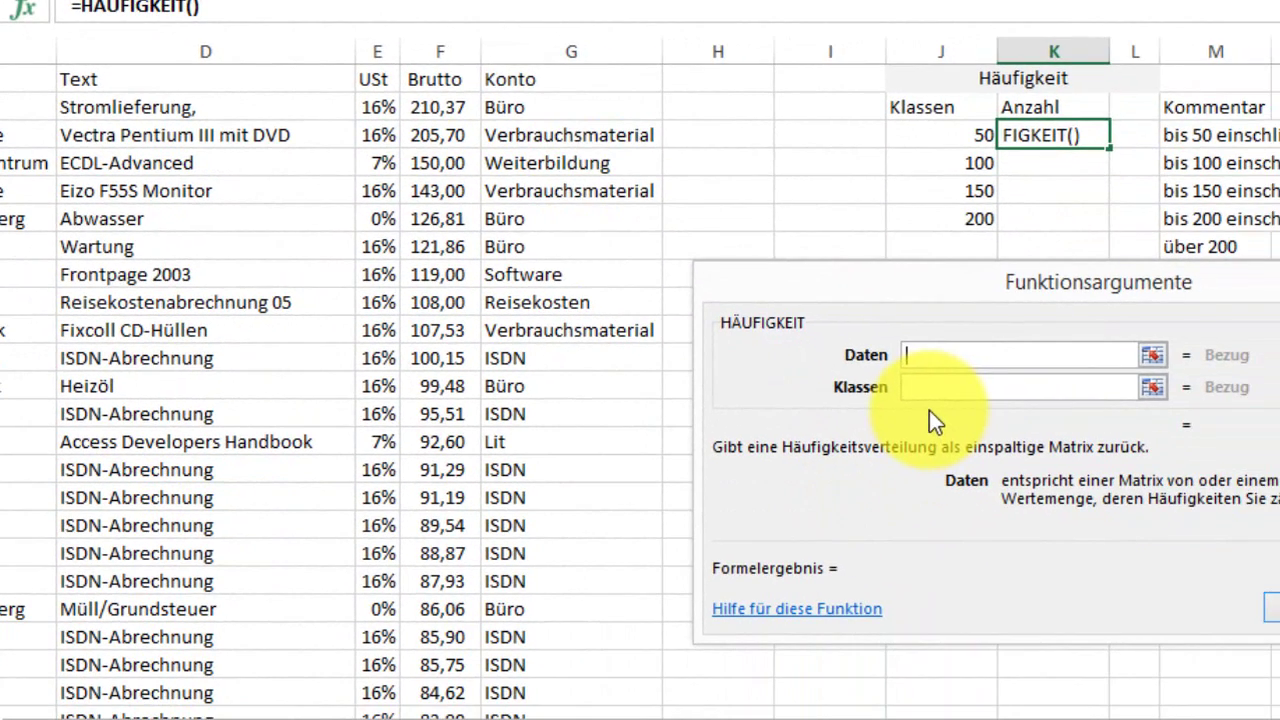
pyautogui.click(433, 50)
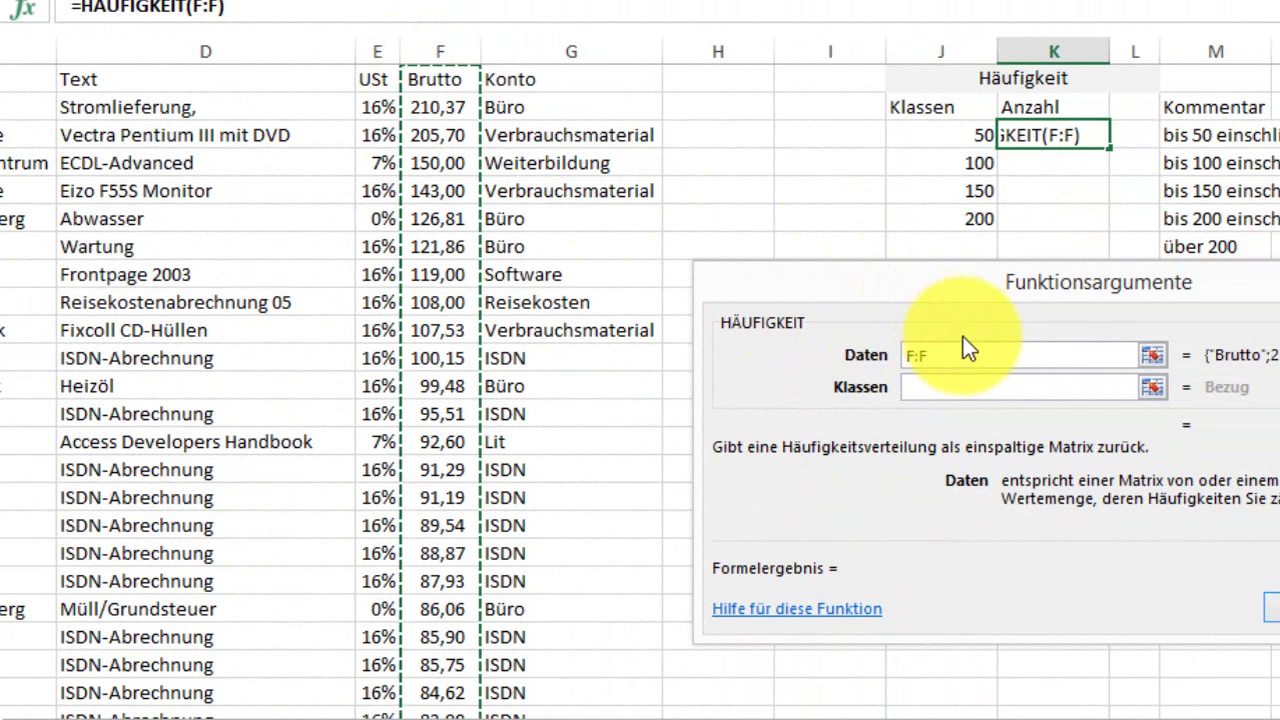
pyautogui.click(954, 387)
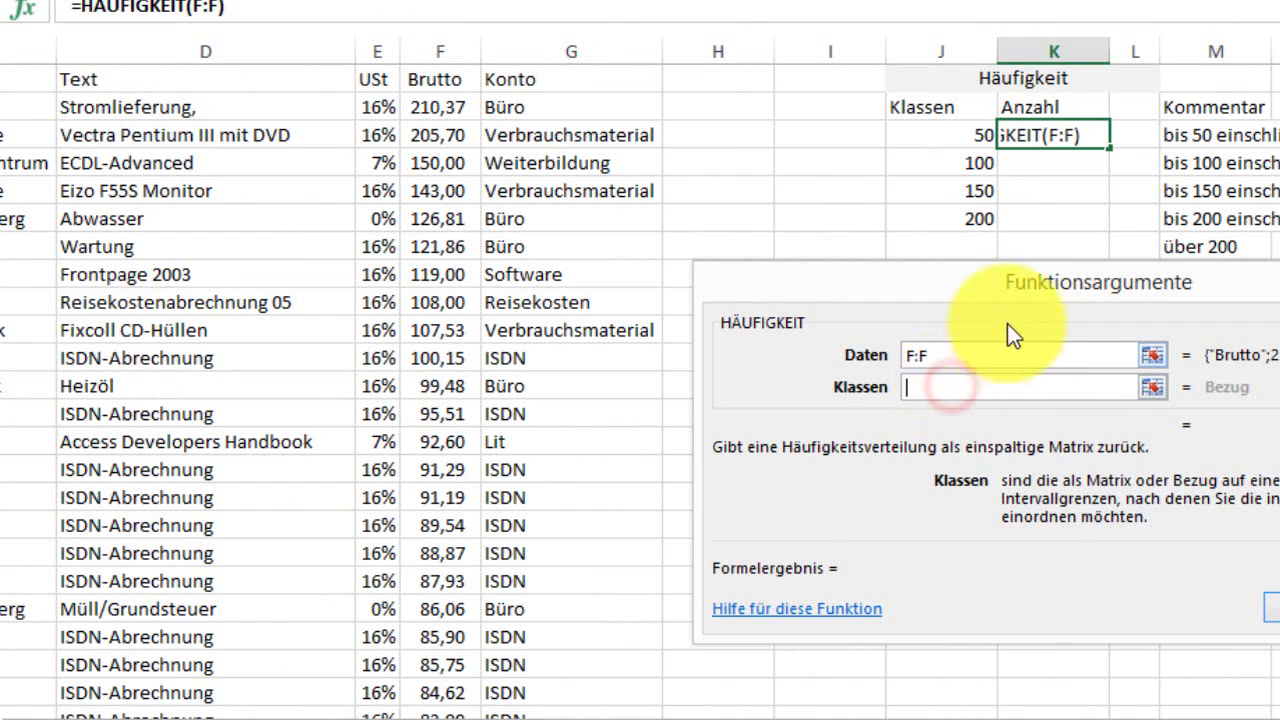
pyautogui.moveTo(960, 136); pyautogui.dragTo(988, 240)
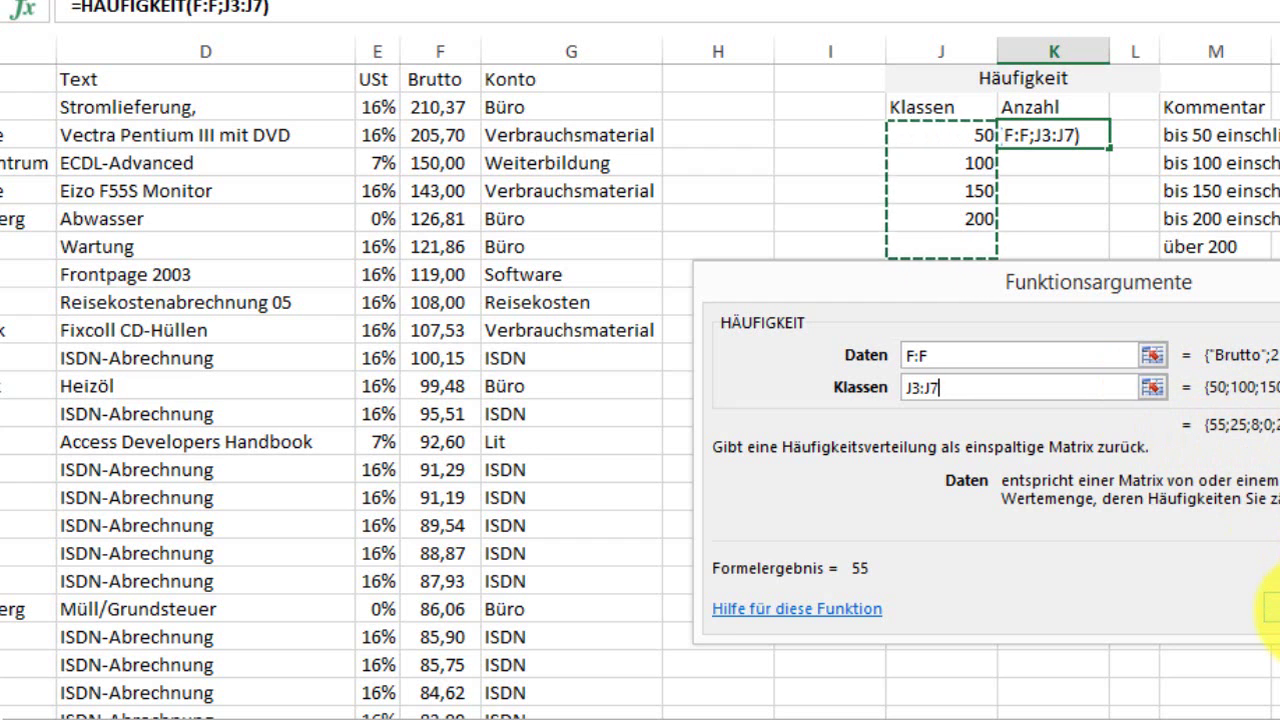
pyautogui.click(1268, 606)
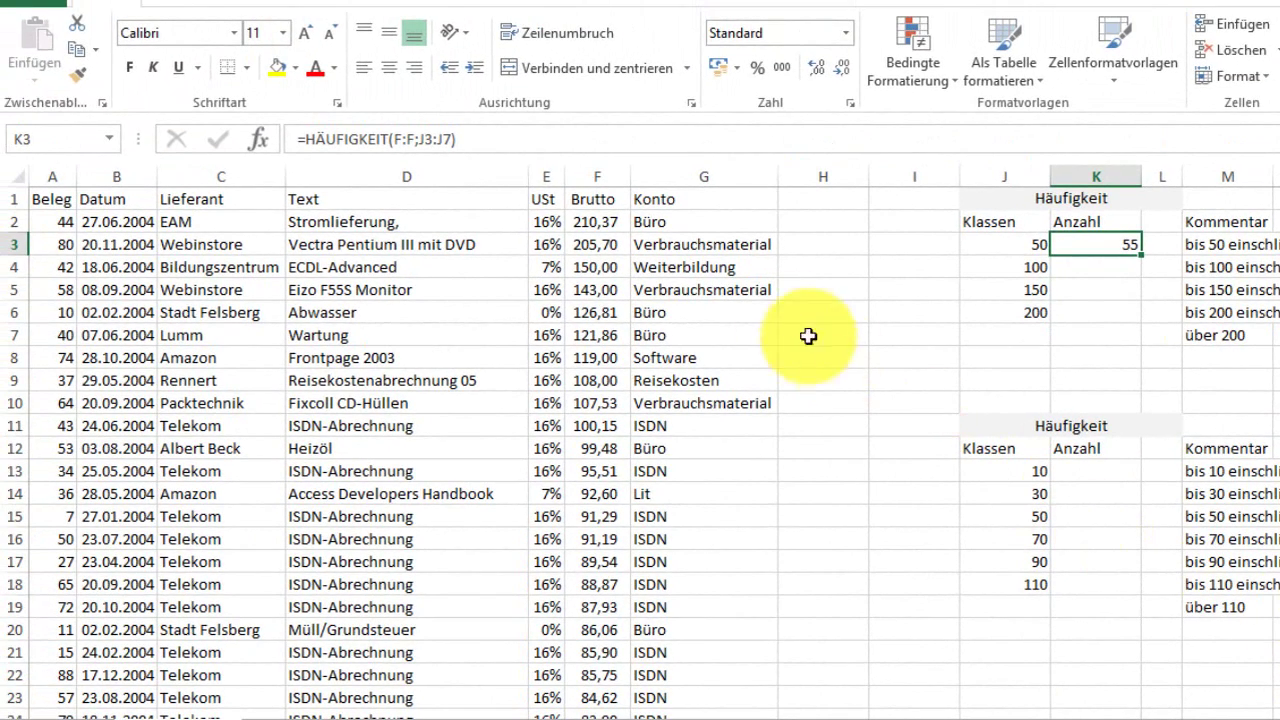
pyautogui.click(395, 139)
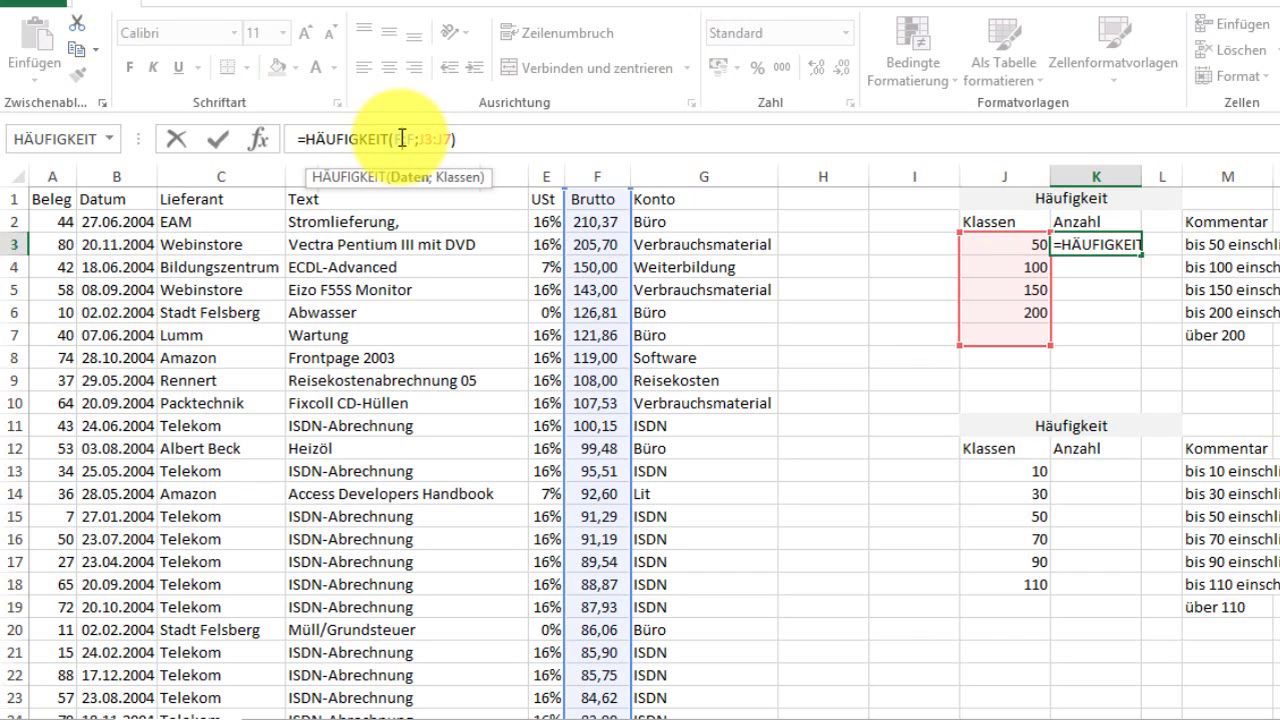
pyautogui.hotkey('ctrl', 'Return')
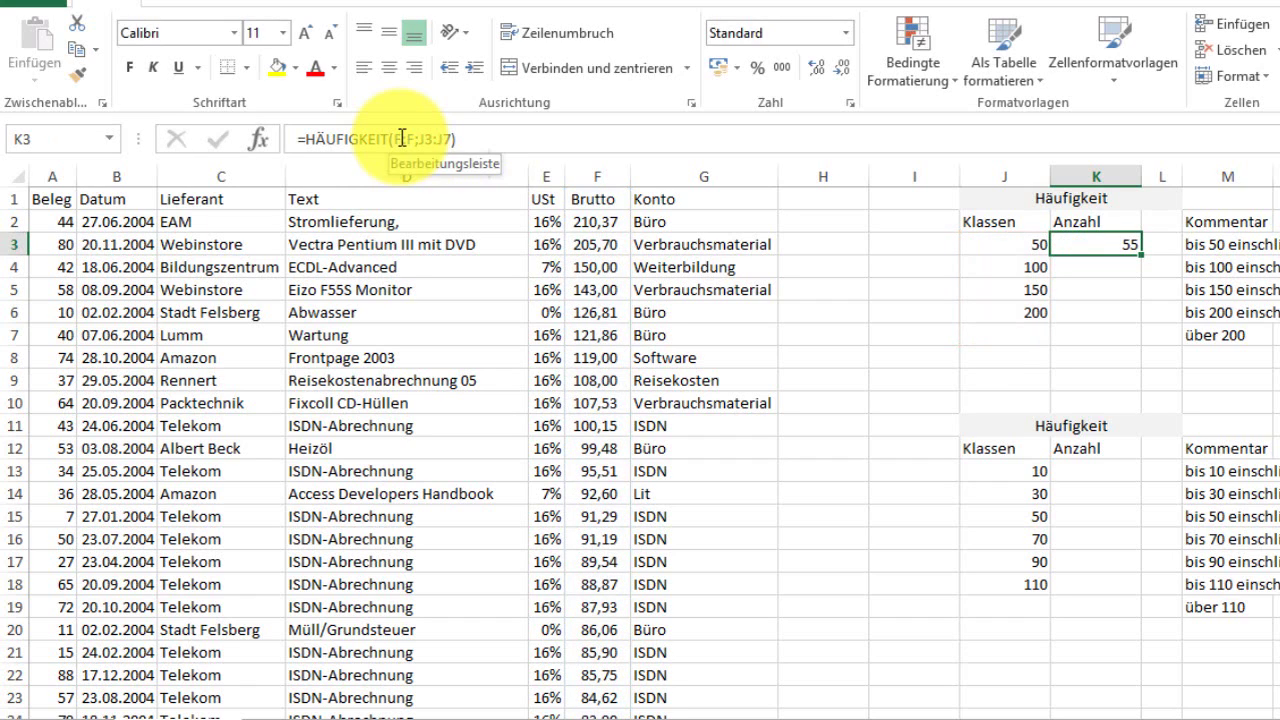
# - Enter the HÄUFIGKEIT formula as an array across K3:K7 with Ctrl+Shift+Enter
pyautogui.moveTo(1100, 246); pyautogui.dragTo(1117, 340)
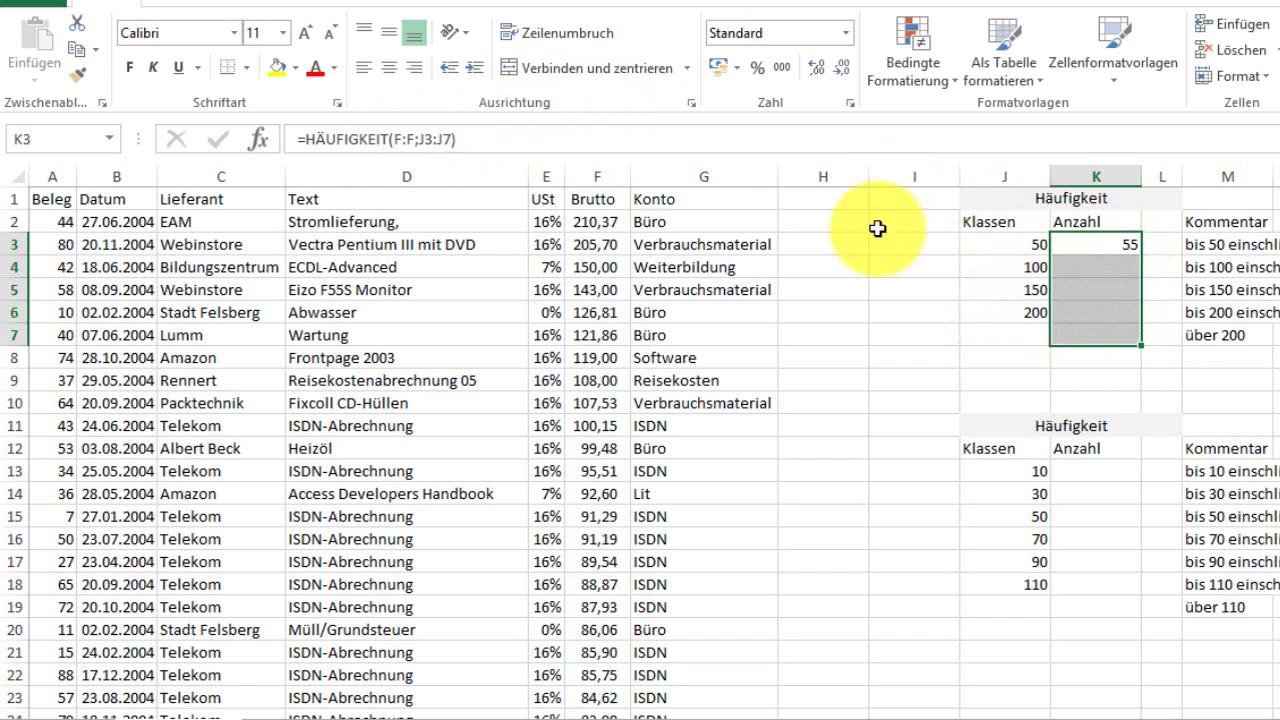
pyautogui.click(440, 142)
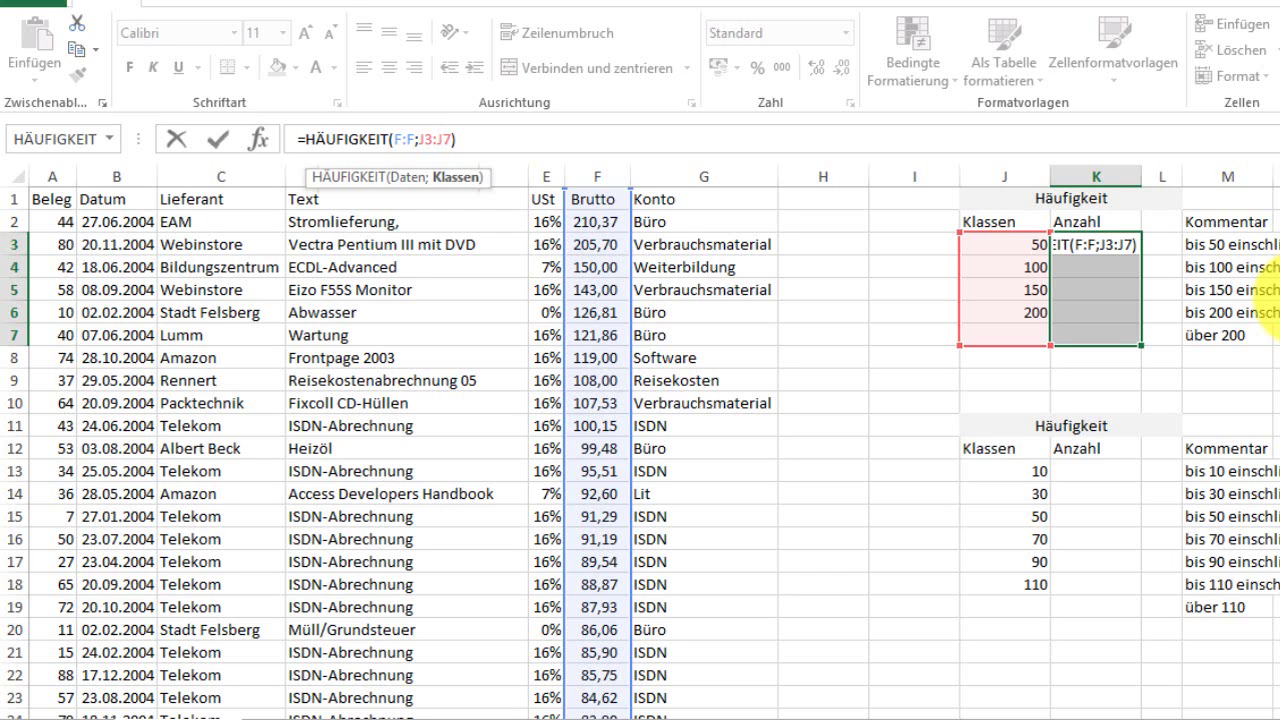
pyautogui.hotkey('ctrl', 'shift', 'Return')
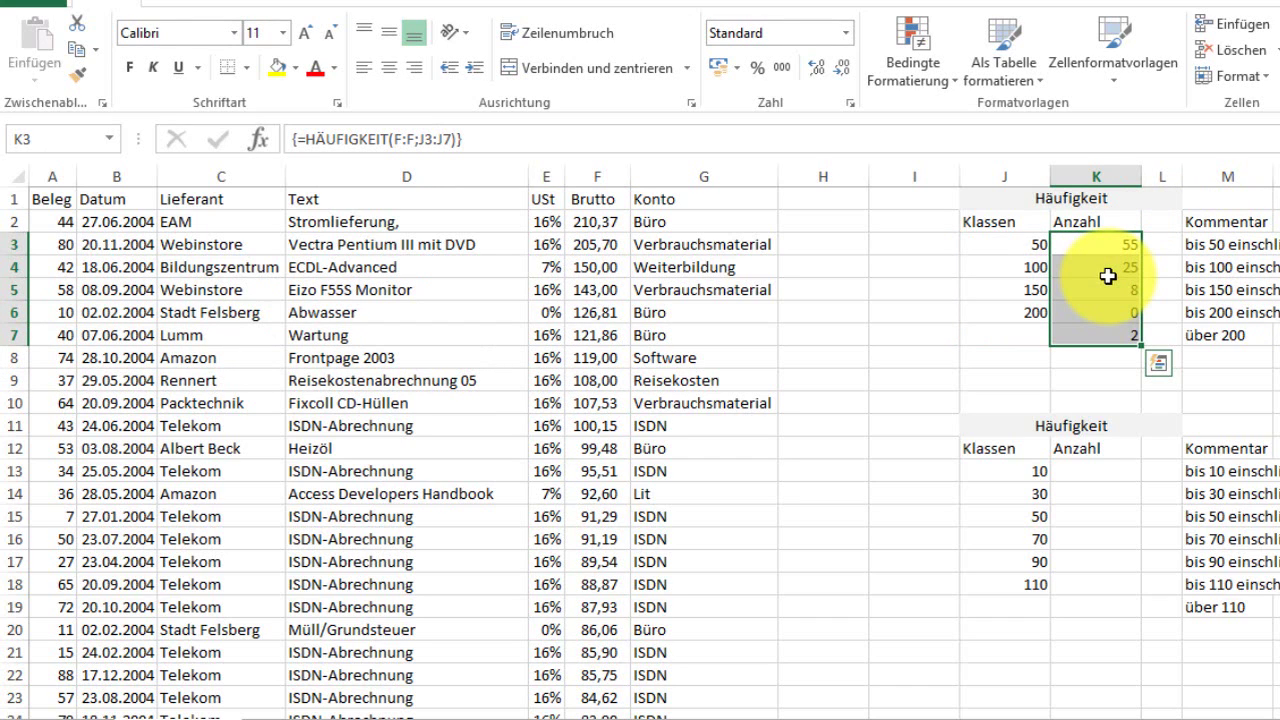
# - Enter =HÄUFIGKEIT(F:F;J13:J19) in K13 using autocomplete
pyautogui.click(1076, 471)
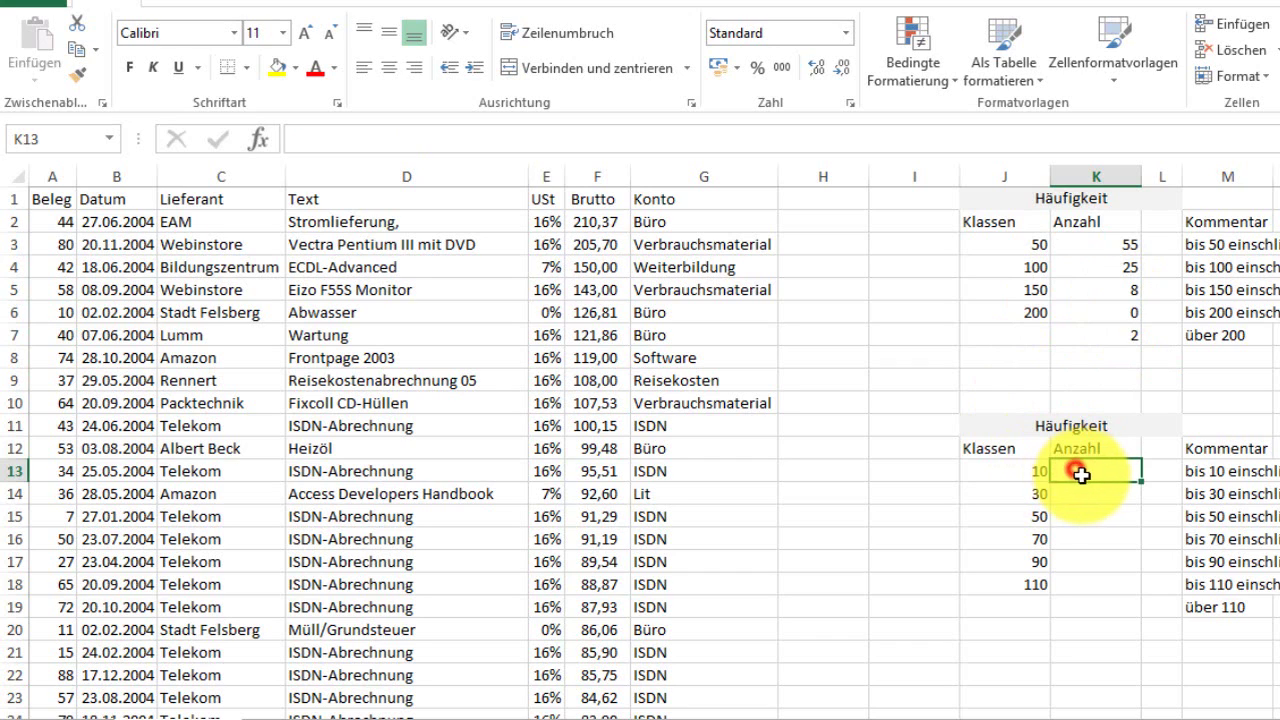
pyautogui.write('=')
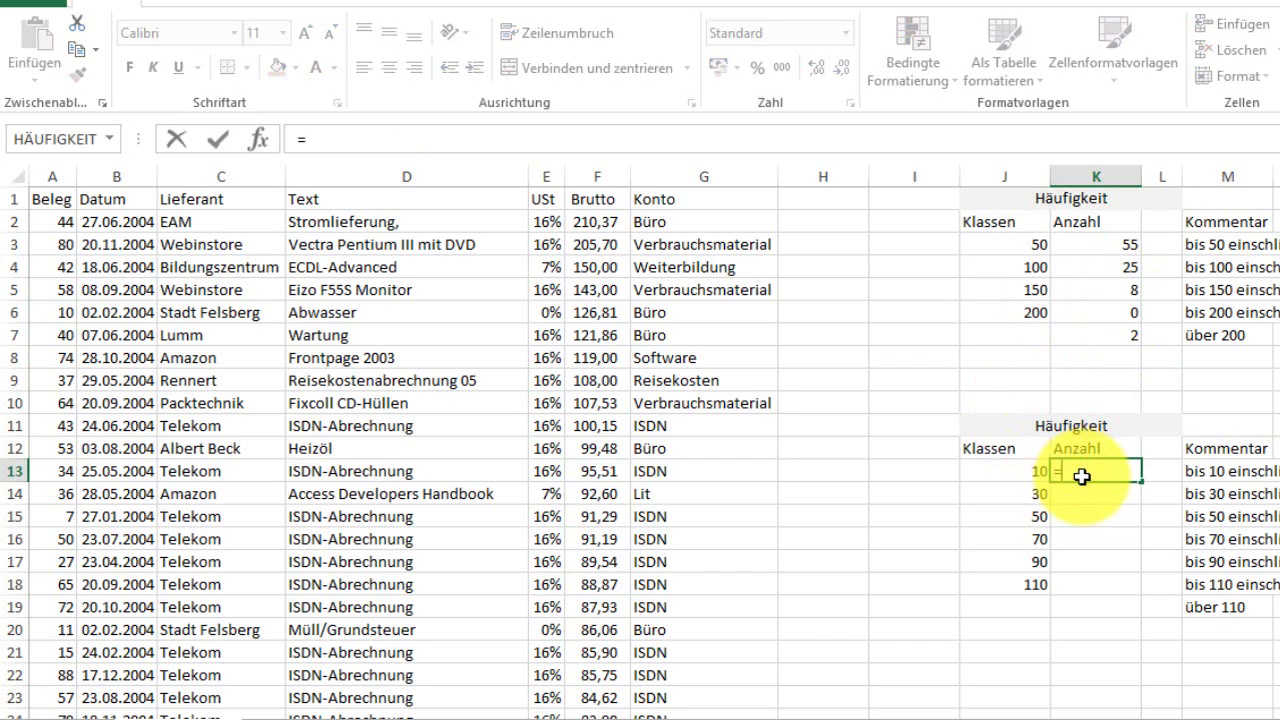
pyautogui.write('h')
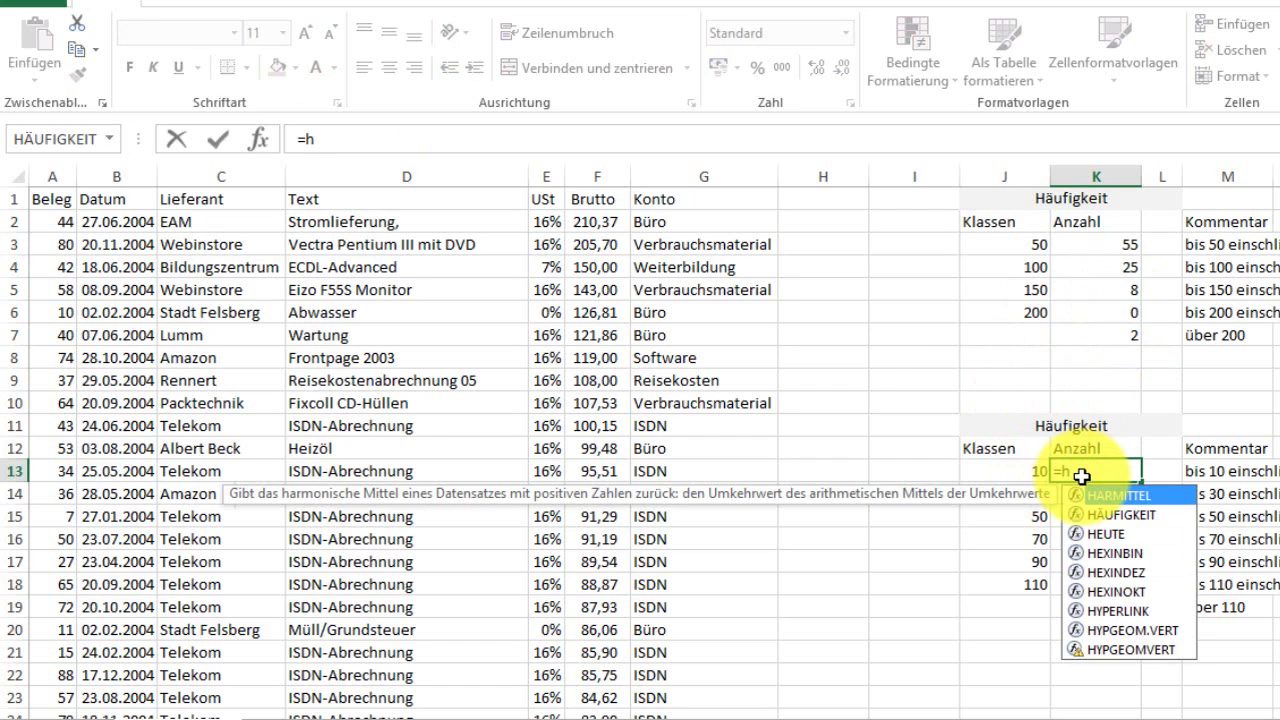
pyautogui.write('ä')
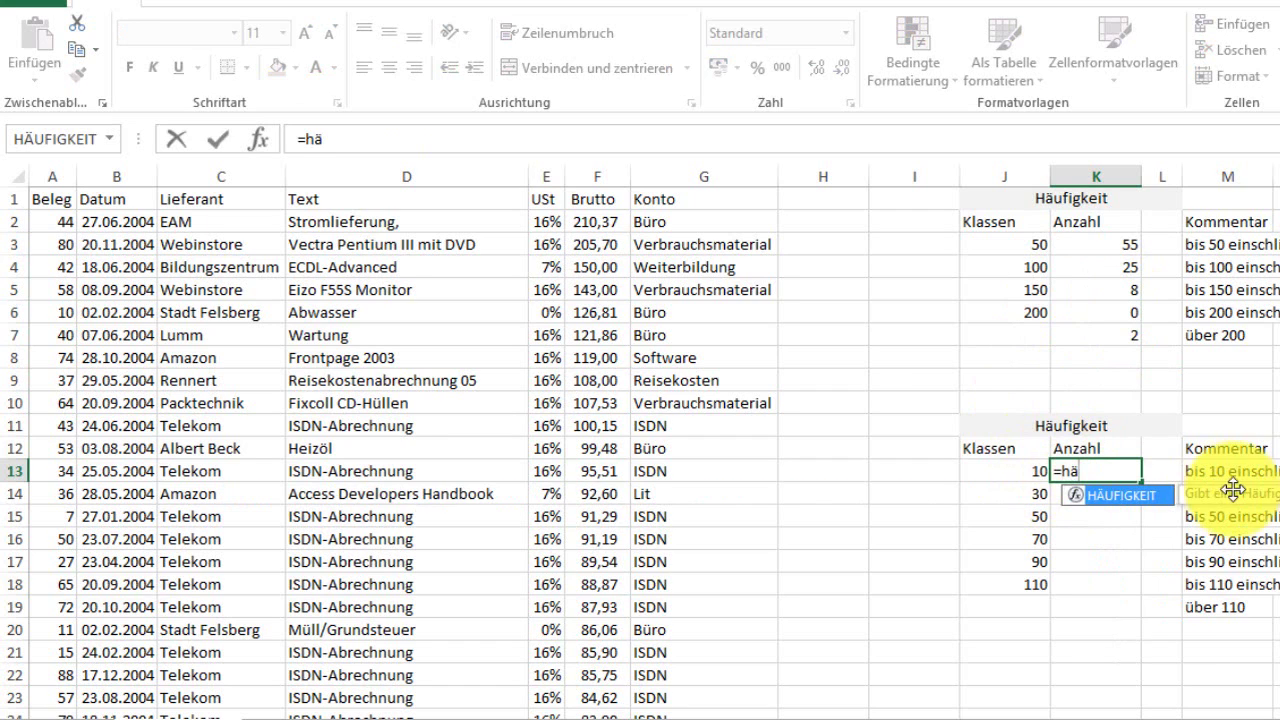
pyautogui.doubleClick(1114, 503)
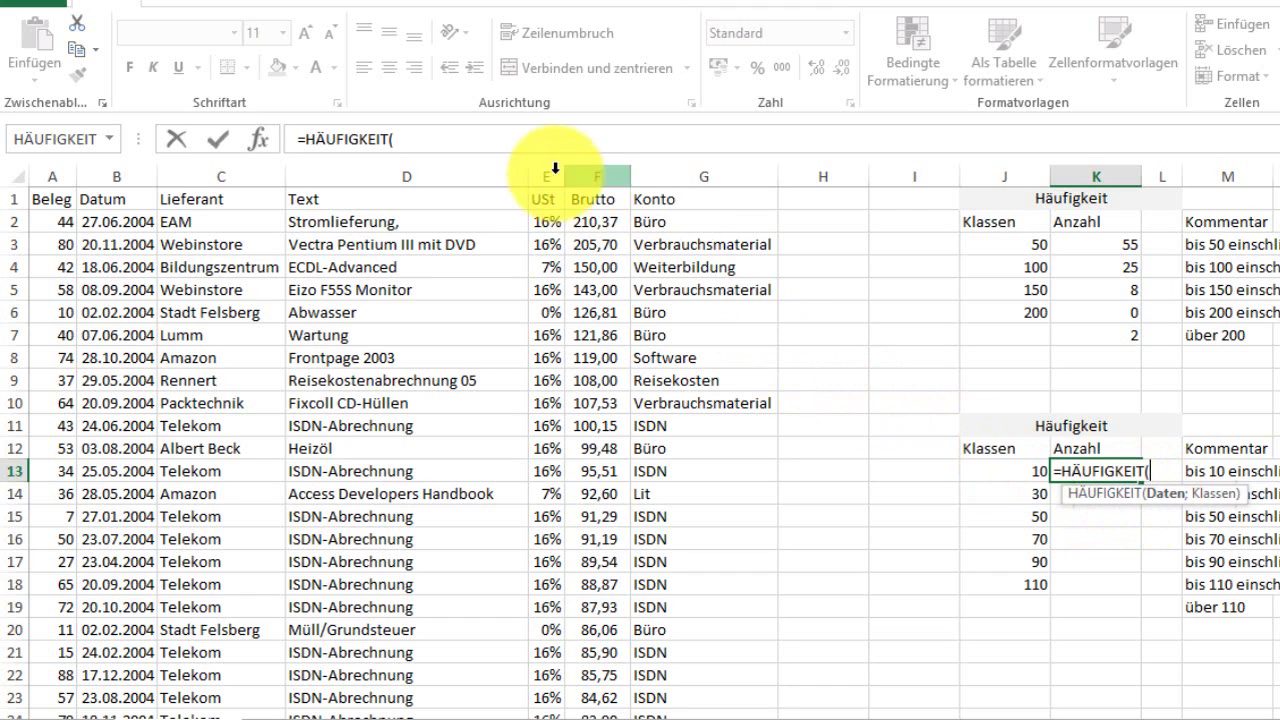
pyautogui.click(588, 181)
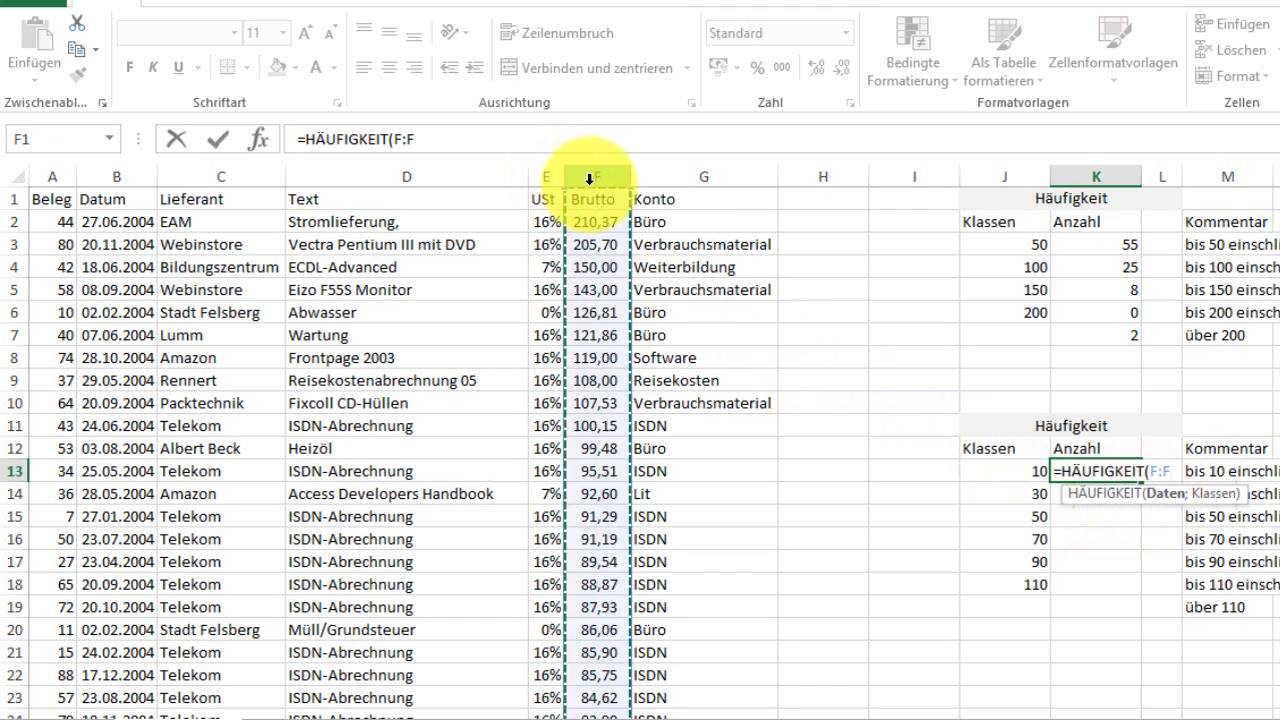
pyautogui.write(';')
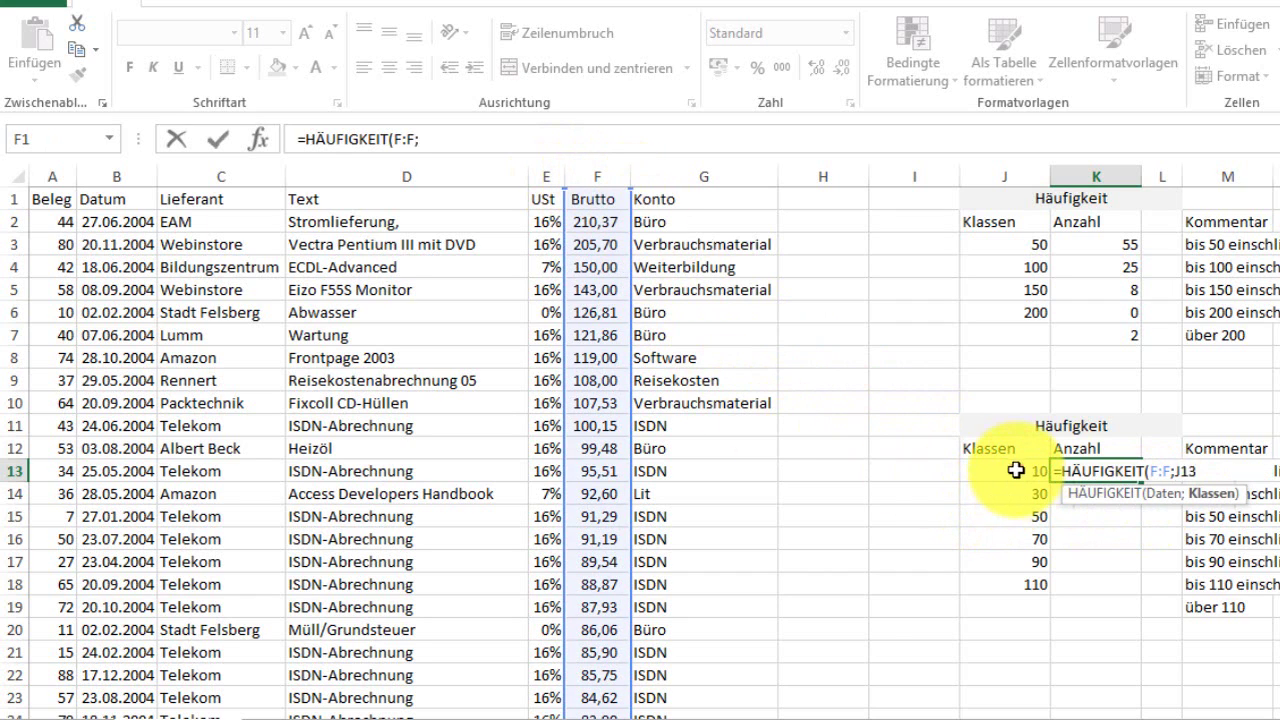
pyautogui.moveTo(1018, 473); pyautogui.dragTo(1019, 606)
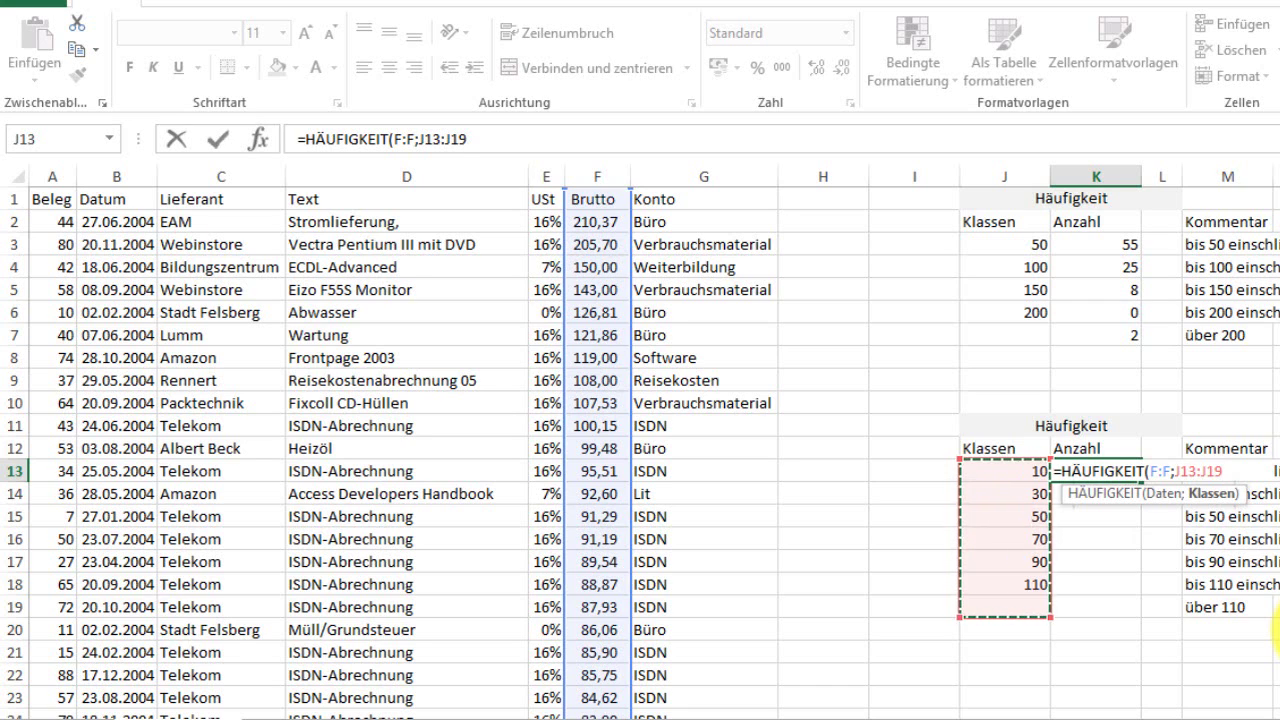
pyautogui.press('Tab')
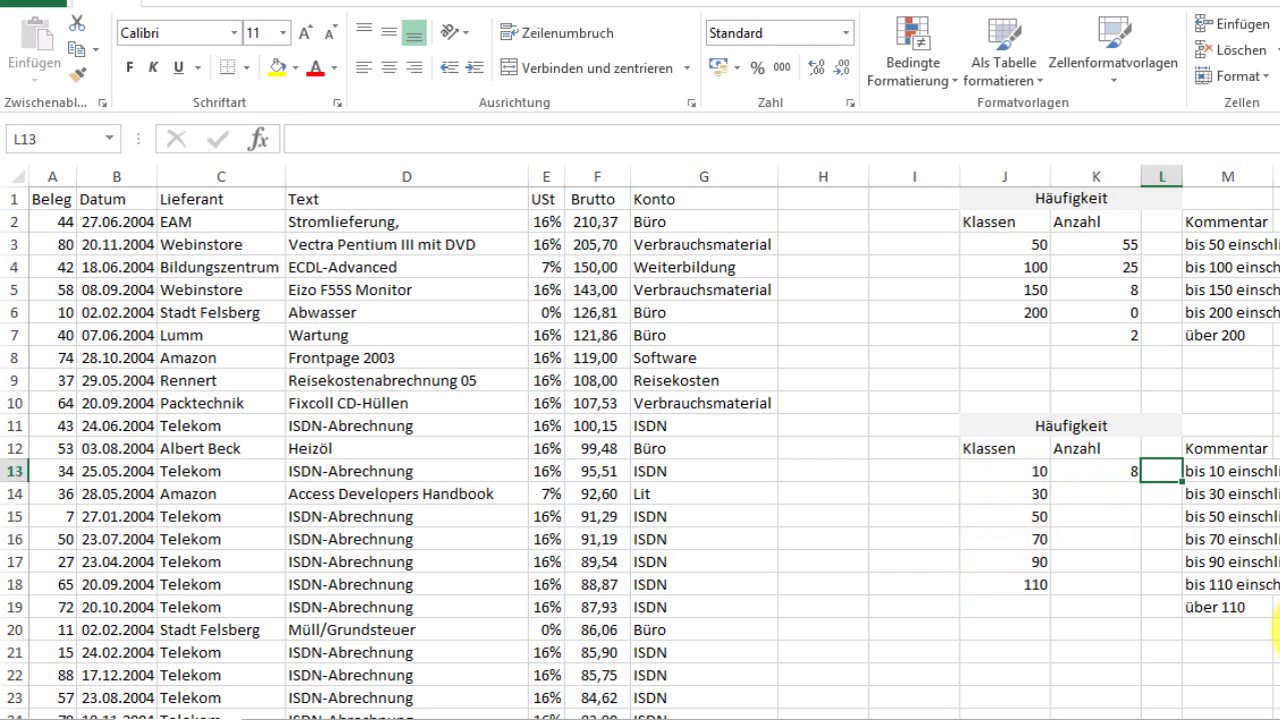
# - Enter the K13 formula as an array across K13:K19 with Ctrl+Shift+Enter
pyautogui.click(1095, 472)
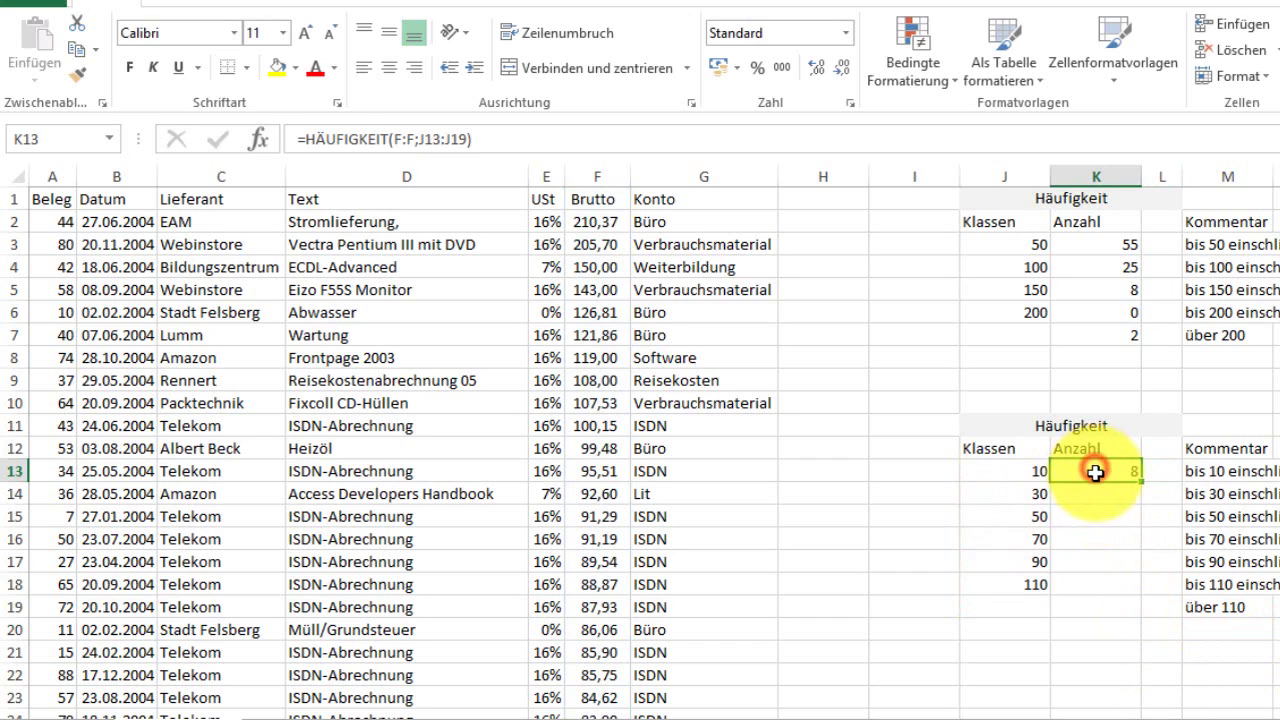
pyautogui.moveTo(1095, 472); pyautogui.dragTo(1102, 606)
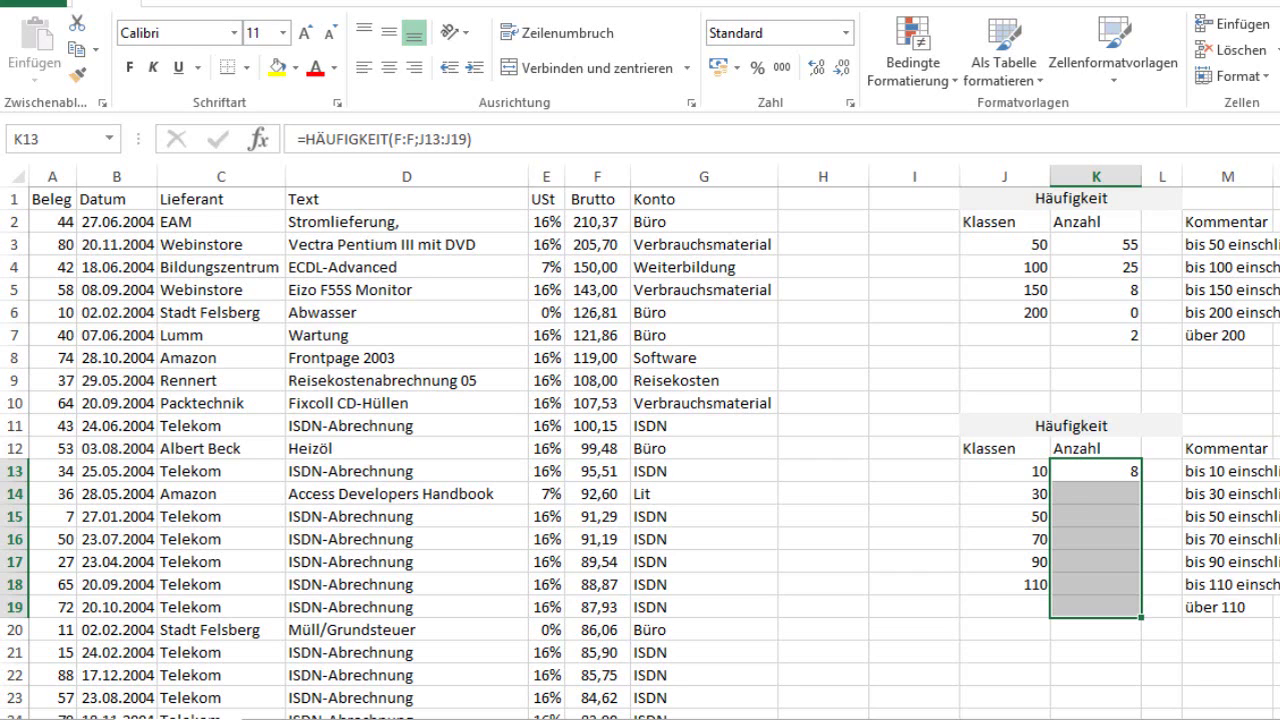
pyautogui.click(416, 139)
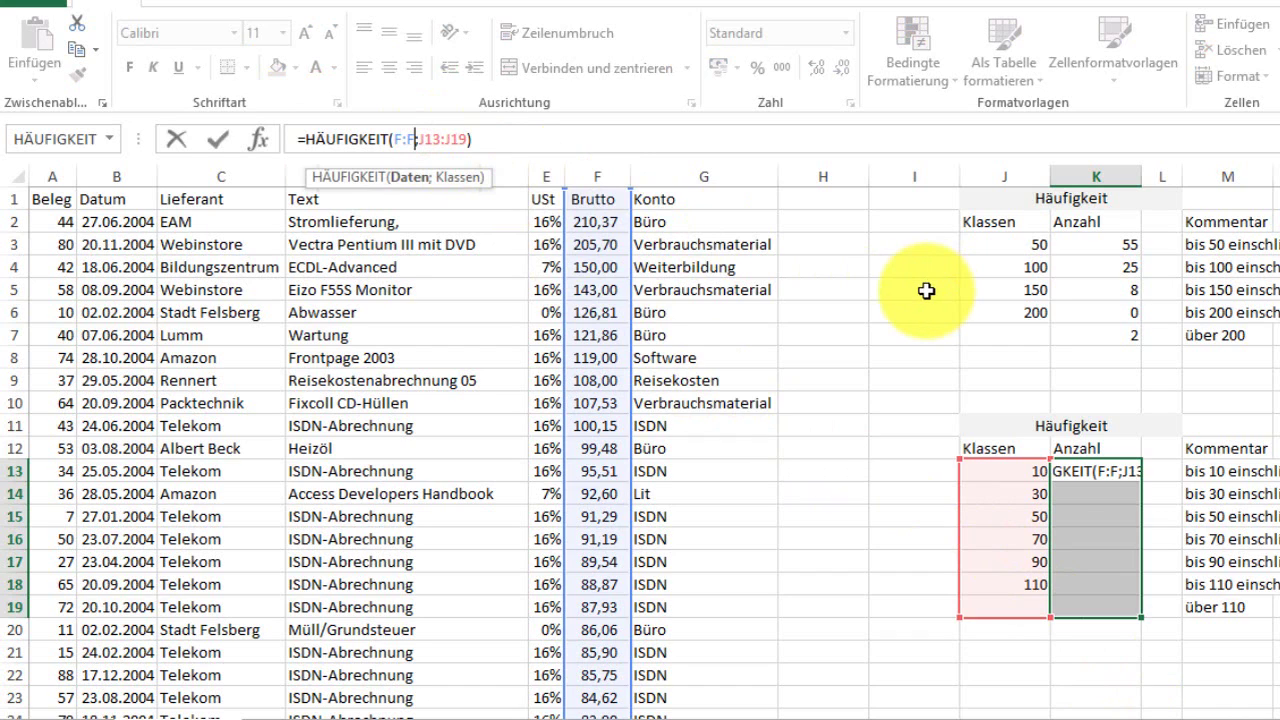
pyautogui.hotkey('ctrl', 'shift', 'Return')
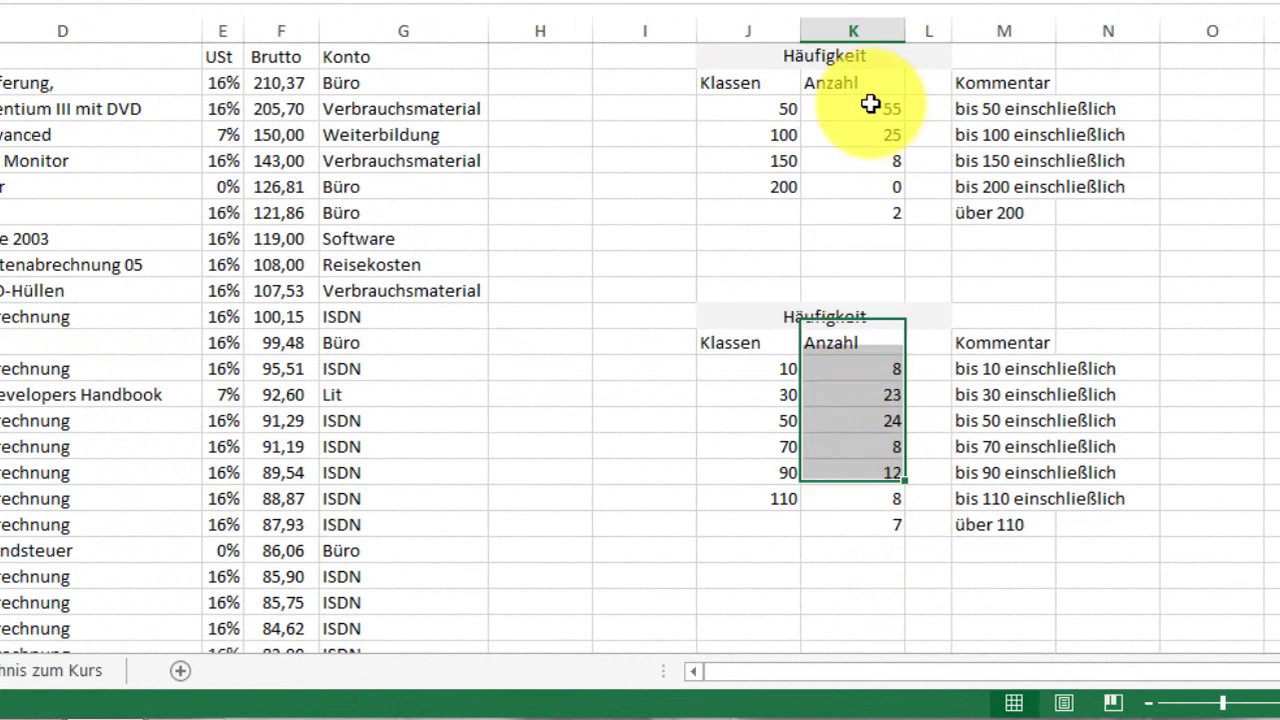
# - Select K3:K7 and show its Funktionsargumente with Shift+F3
pyautogui.moveTo(866, 106); pyautogui.dragTo(860, 212)
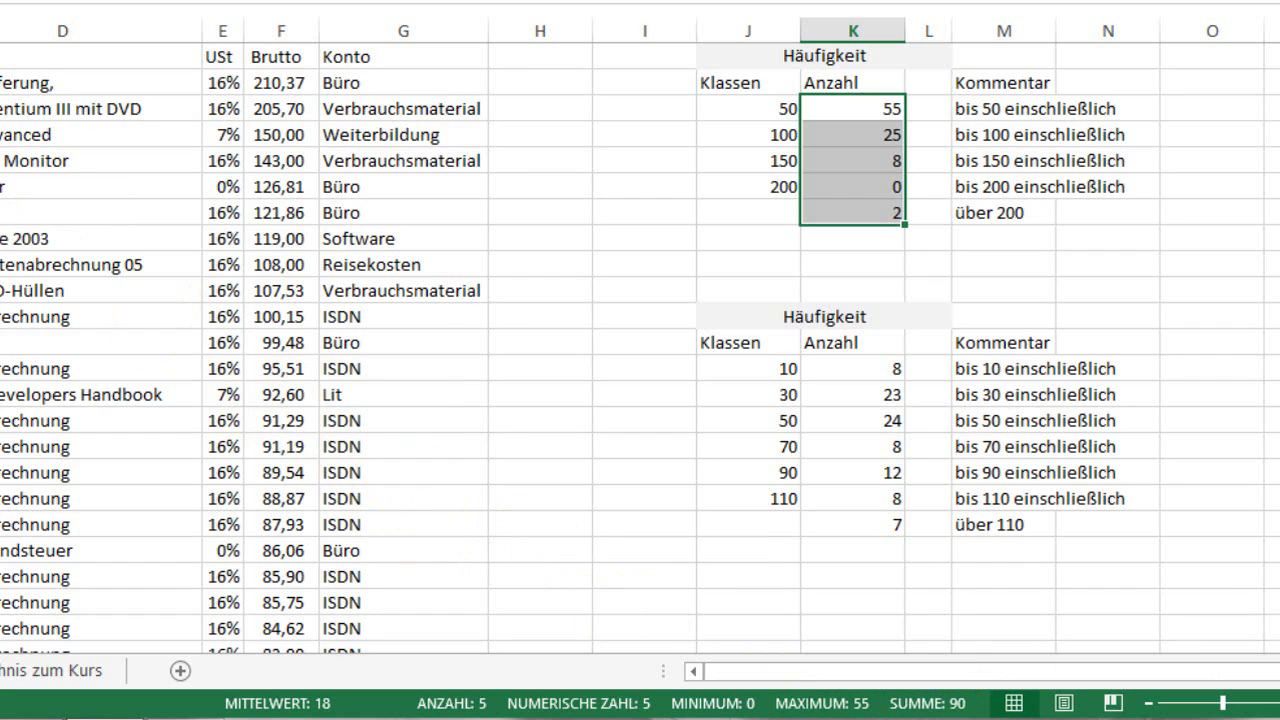
pyautogui.hotkey('shift', 'F3')
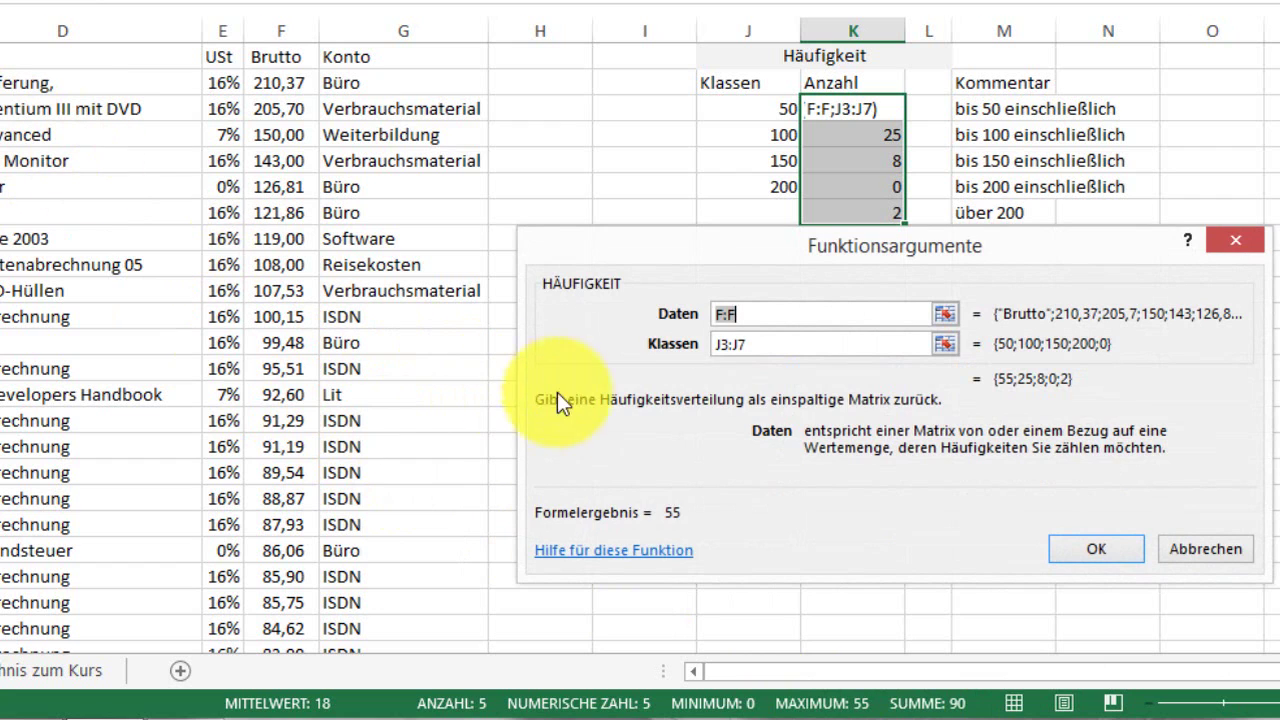
# - Open HÄUFIGKEIT help, widen it, and highlight the STRG+UMSCHALT+EINGABE note
pyautogui.click(795, 322)
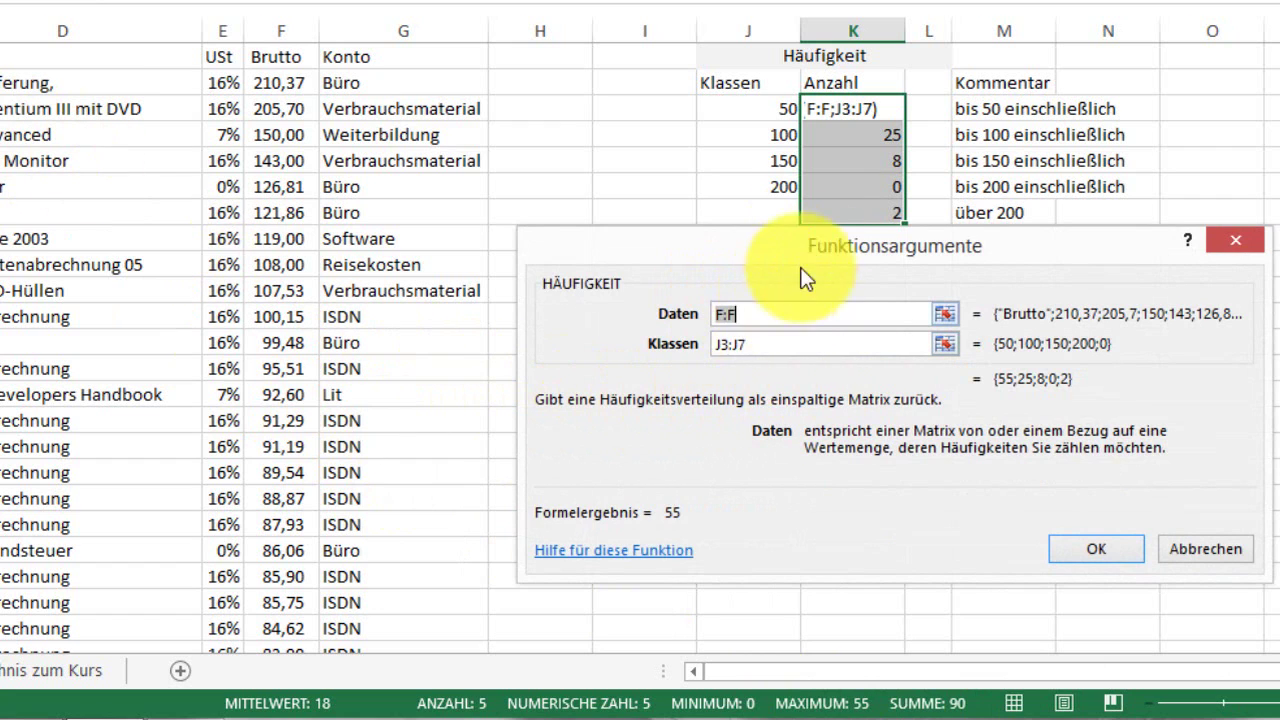
pyautogui.click(636, 551)
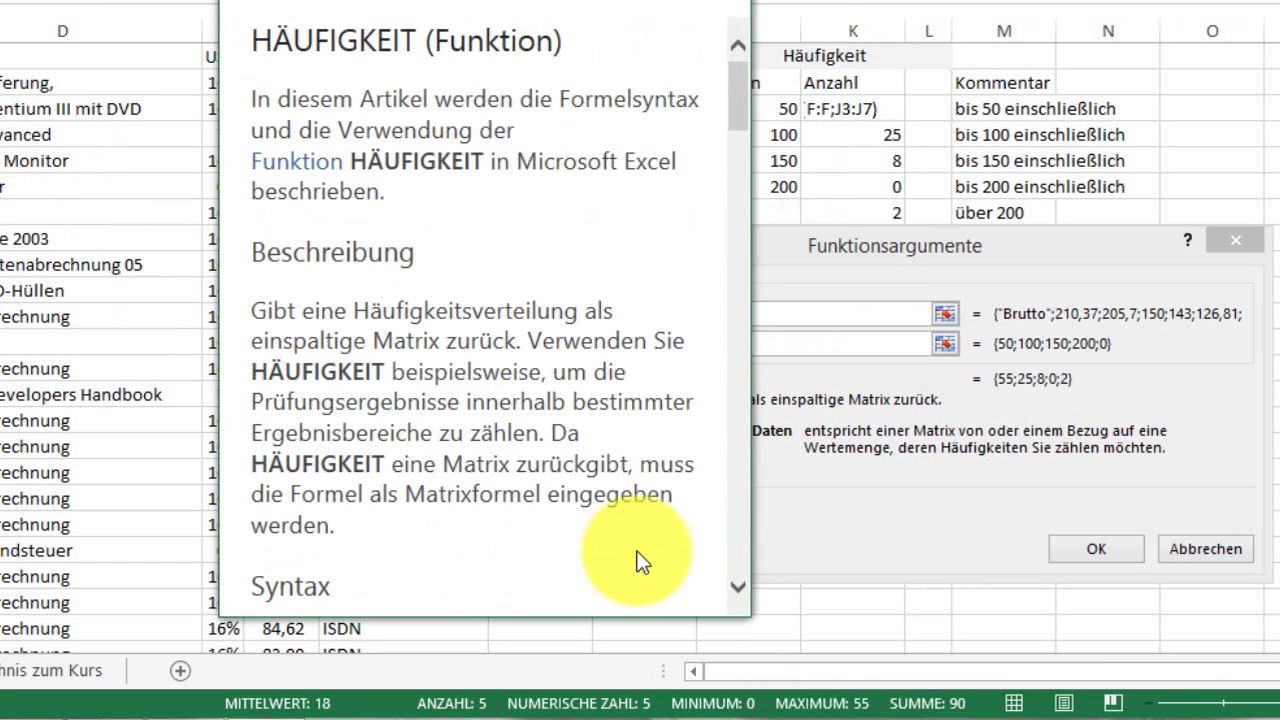
pyautogui.moveTo(755, 615)
pyautogui.mouseDown()
pyautogui.moveTo(855, 610)
pyautogui.moveTo(1005, 663)
pyautogui.mouseUp()
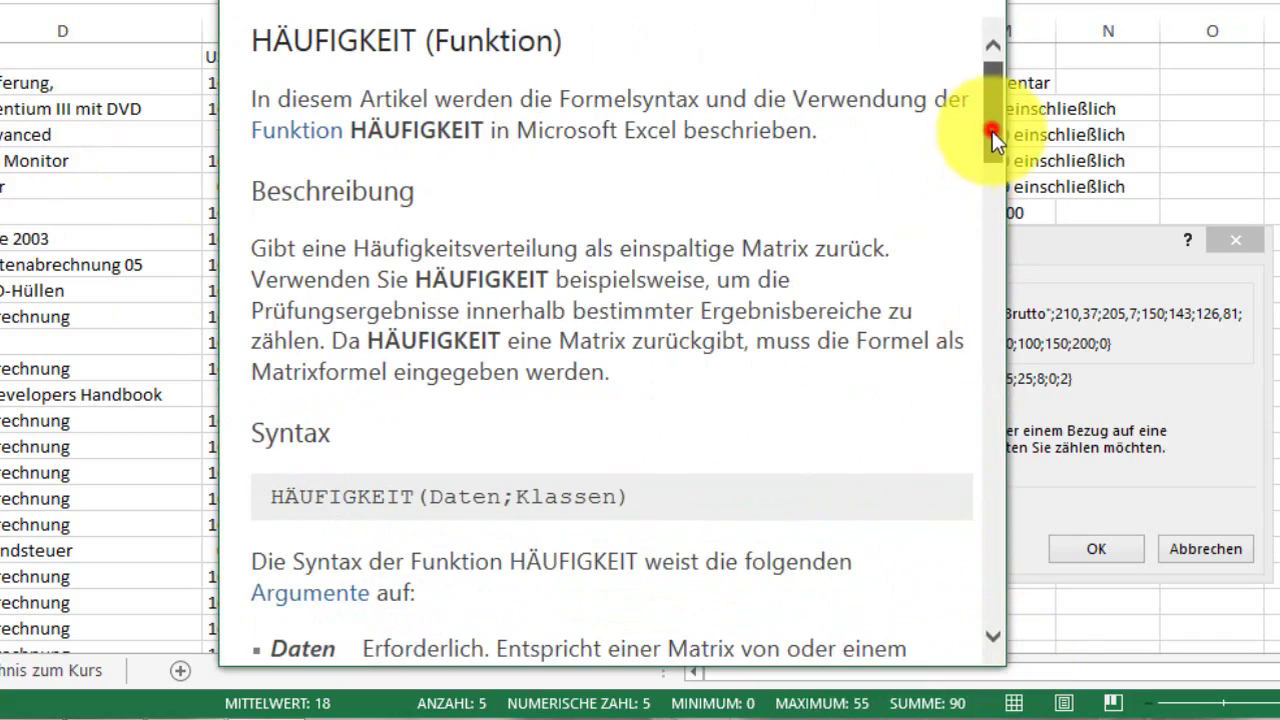
pyautogui.moveTo(992, 131); pyautogui.dragTo(967, 653)
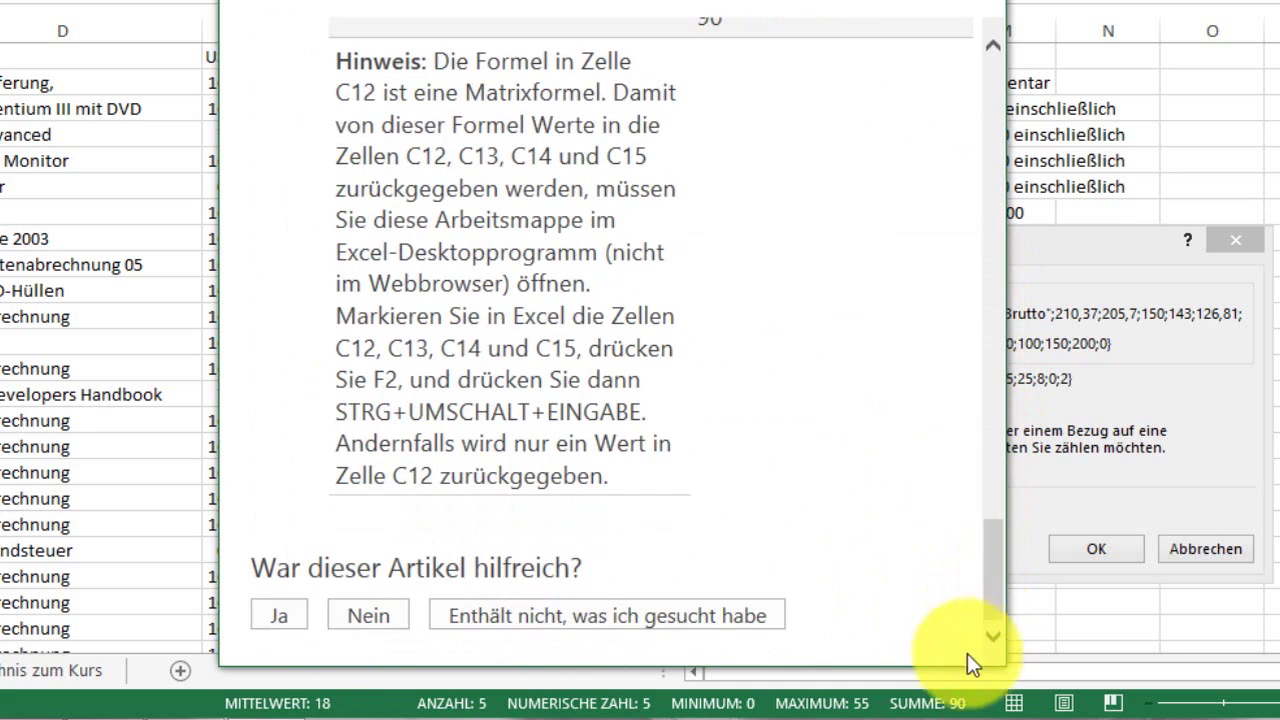
pyautogui.moveTo(336, 412); pyautogui.dragTo(578, 413)
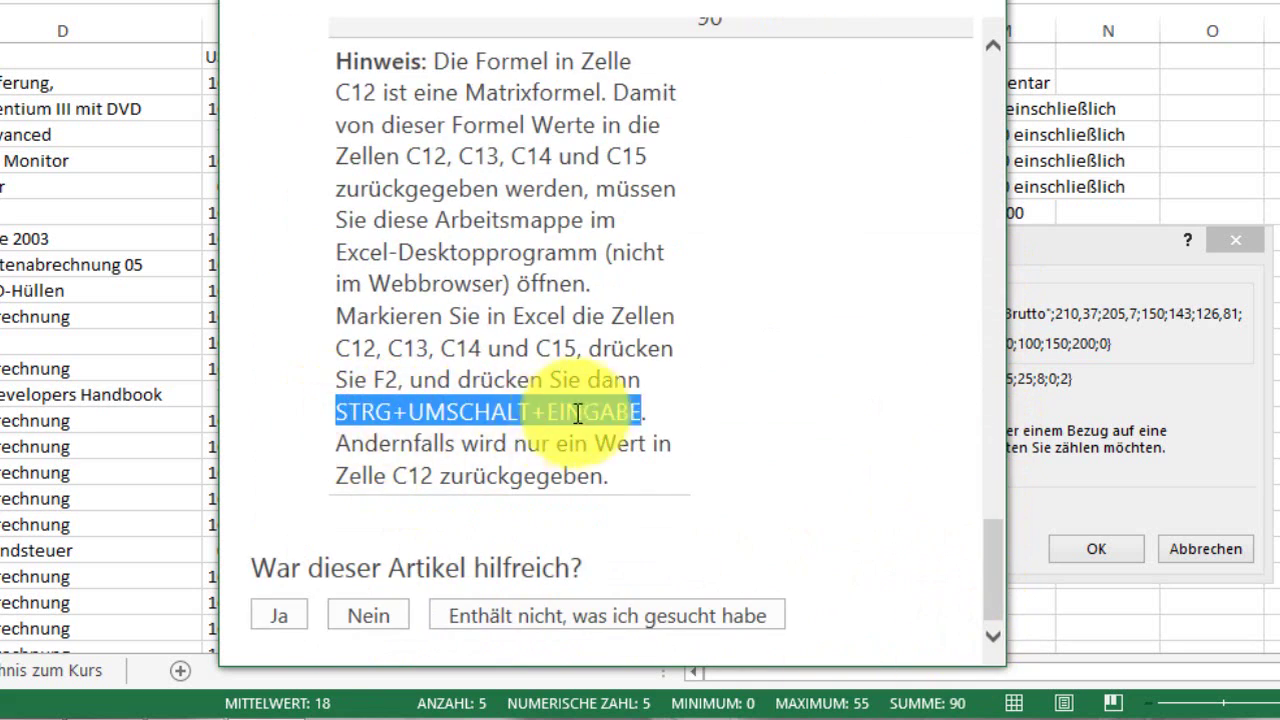